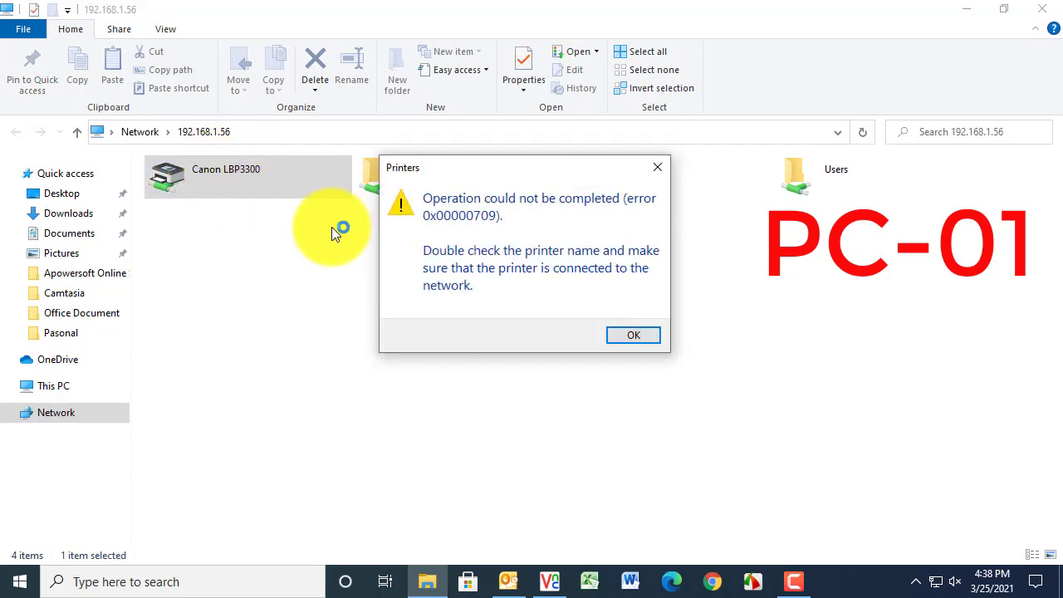
Step: Dismiss the printer connection error message for the shared Canon LBP3300
{"action": "mouse_move", "coordinate": [382, 173]}
{"action": "left_mouse_down"}
{"action": "mouse_move", "coordinate": [540, 296]}
{"action": "mouse_move", "coordinate": [679, 307]}
{"action": "mouse_move", "coordinate": [646, 309]}
{"action": "mouse_move", "coordinate": [664, 308]}
{"action": "left_mouse_up"}
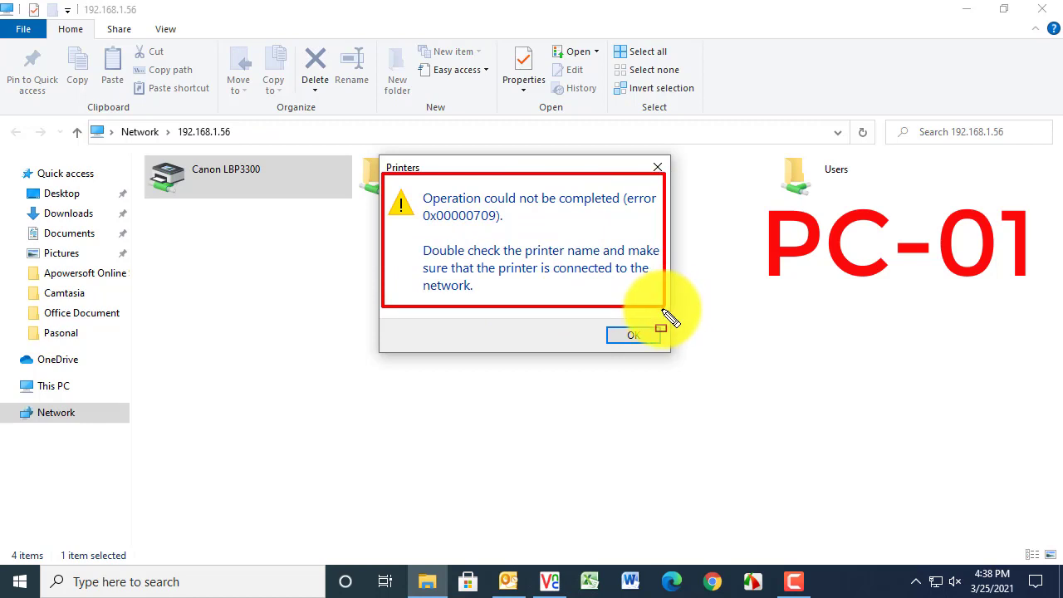
{"action": "key", "text": "Escape"}
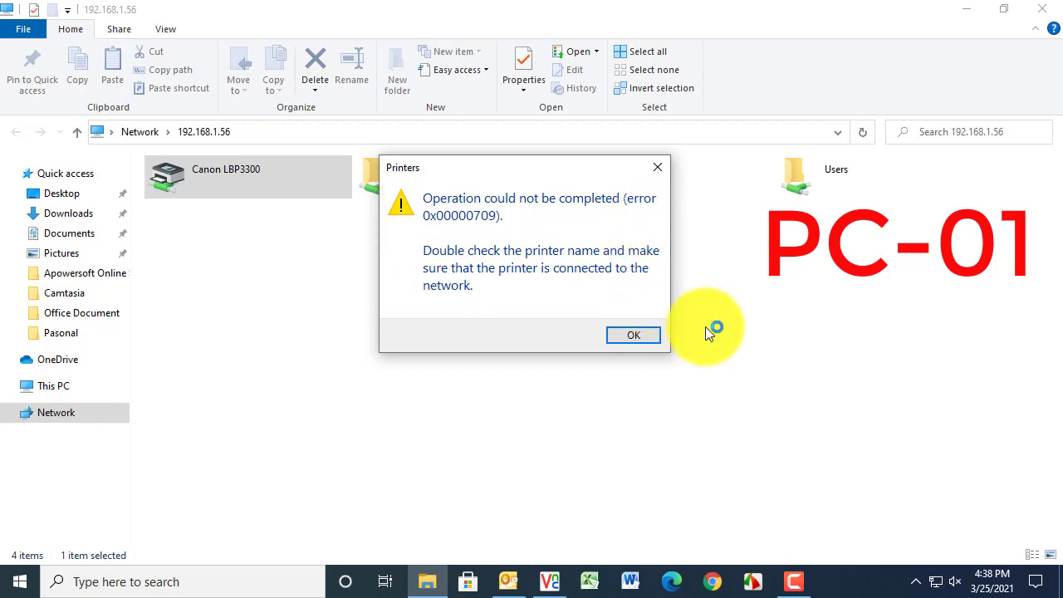
{"action": "left_click", "coordinate": [648, 342]}
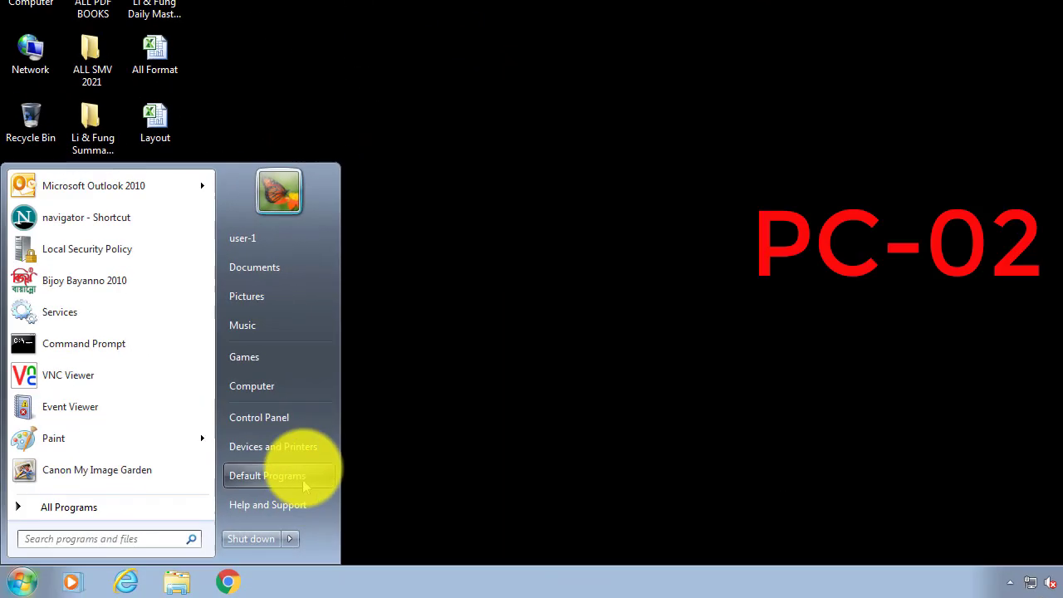
Step: On PC-02, examine the Canon LBP3300's sharing and advanced properties in Devices and Printers, and close them
{"action": "left_click", "coordinate": [302, 452]}
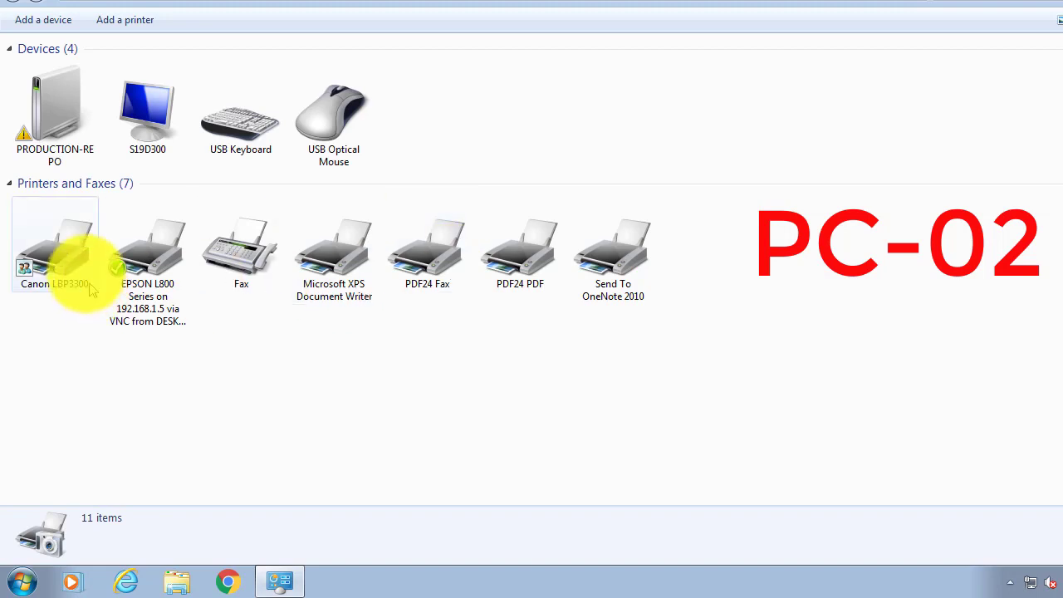
{"action": "right_click", "coordinate": [47, 271]}
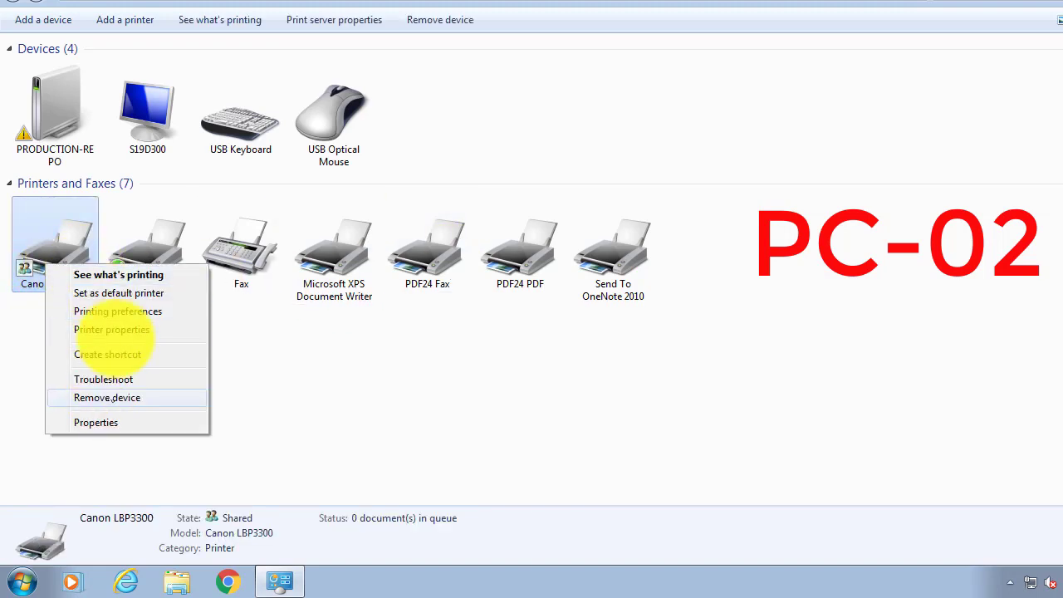
{"action": "left_click", "coordinate": [123, 330]}
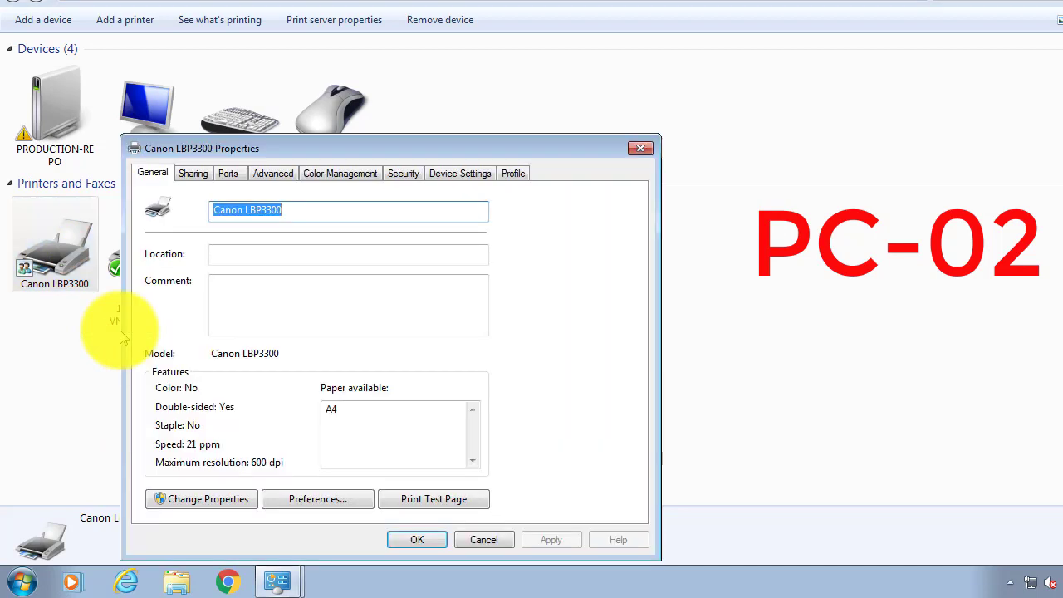
{"action": "left_click", "coordinate": [194, 174]}
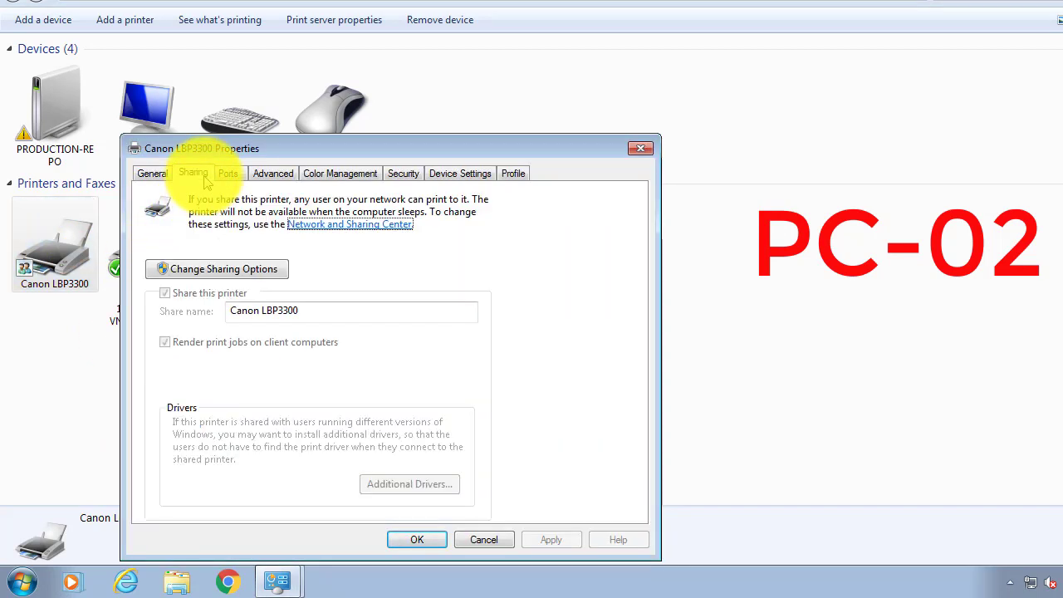
{"action": "left_click", "coordinate": [260, 176]}
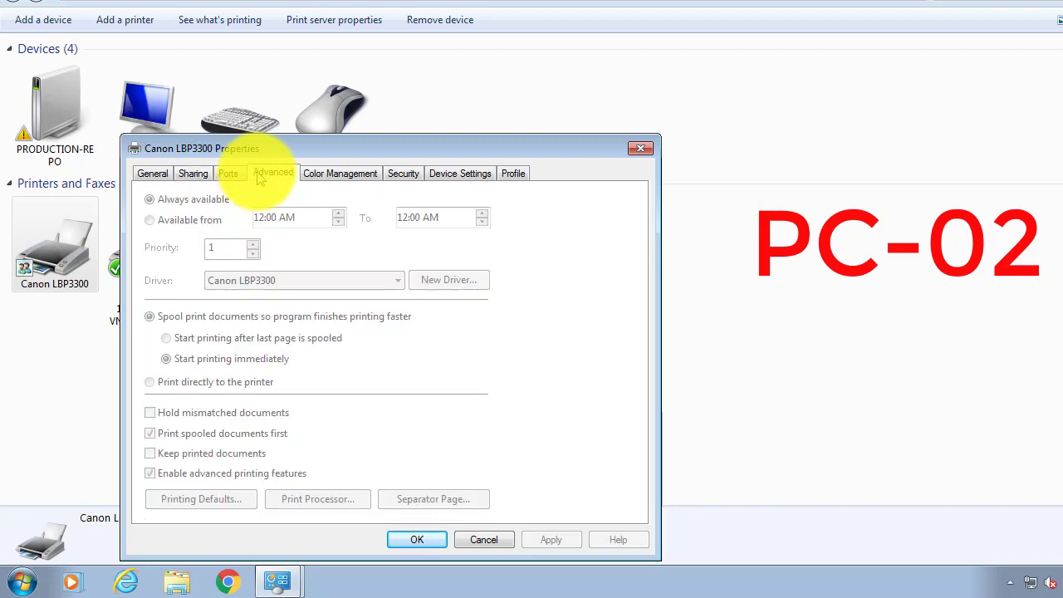
{"action": "left_click", "coordinate": [640, 148]}
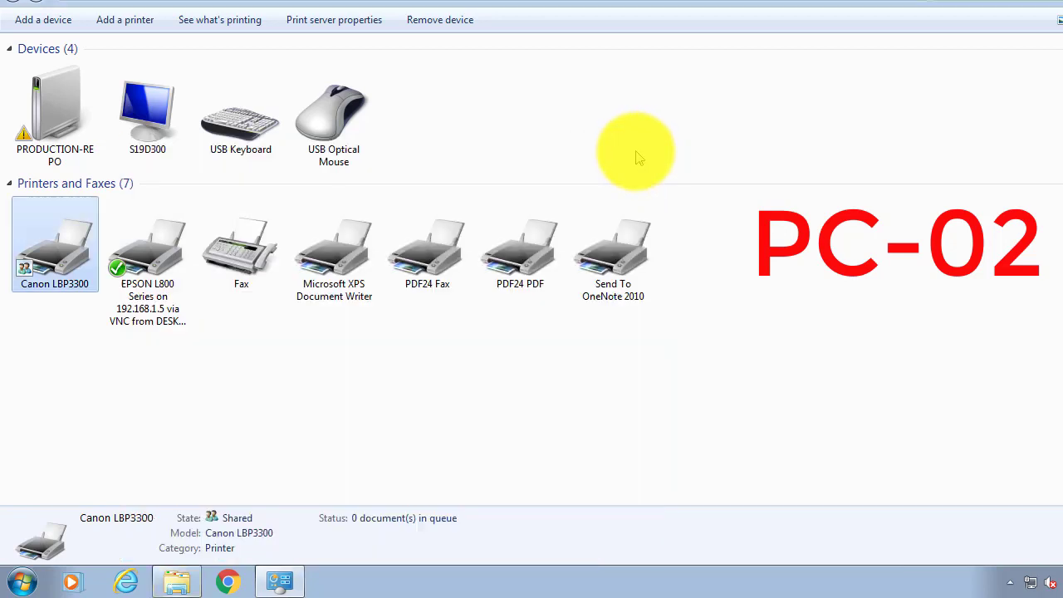
{"action": "left_click", "coordinate": [1054, 7]}
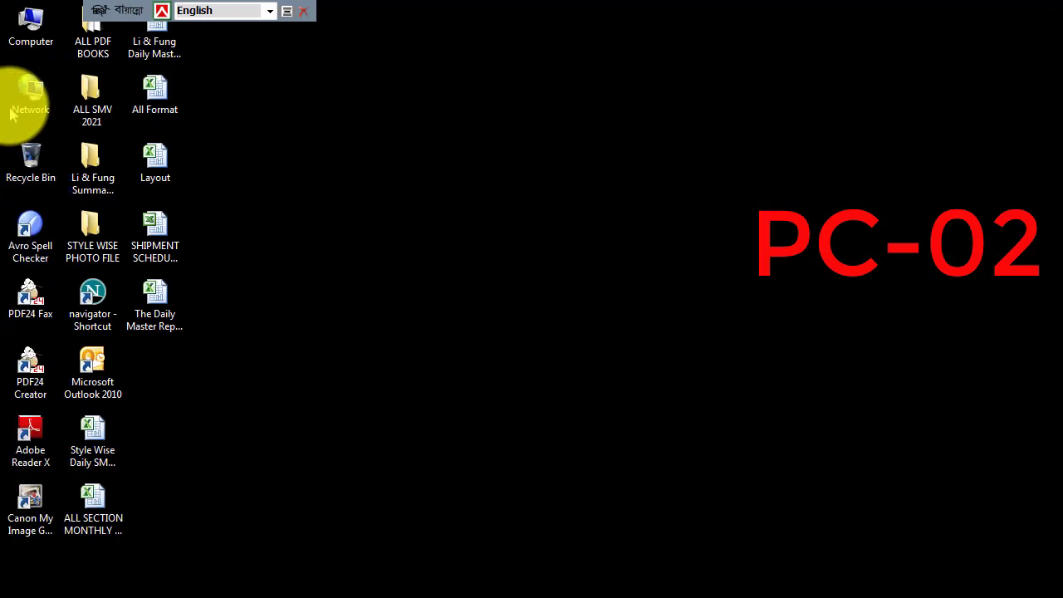
Step: Open Computer Management for this computer, authorising it with the administrator password
{"action": "right_click", "coordinate": [30, 23]}
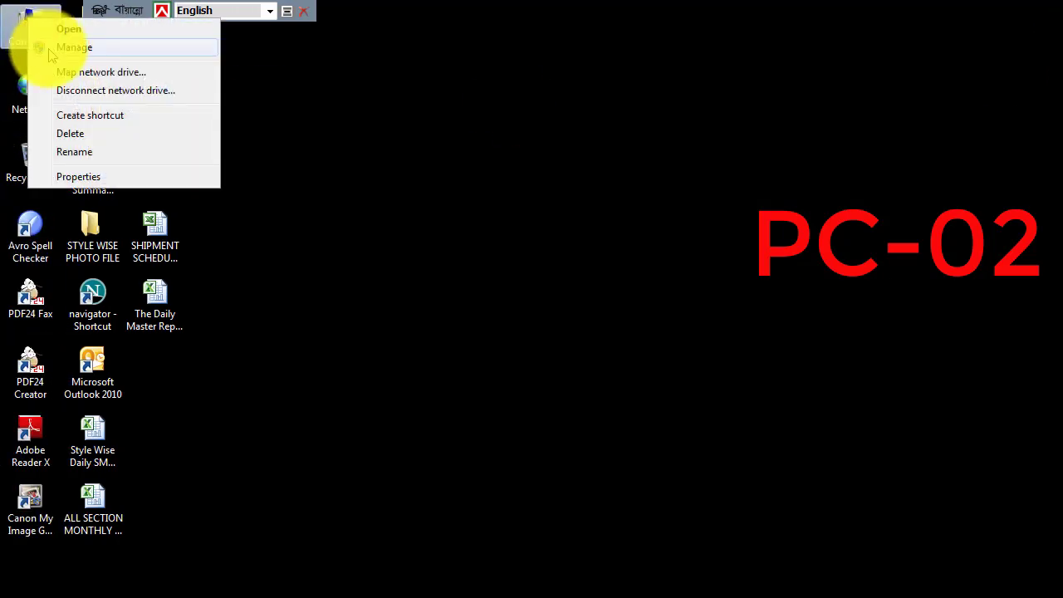
{"action": "left_click", "coordinate": [50, 50]}
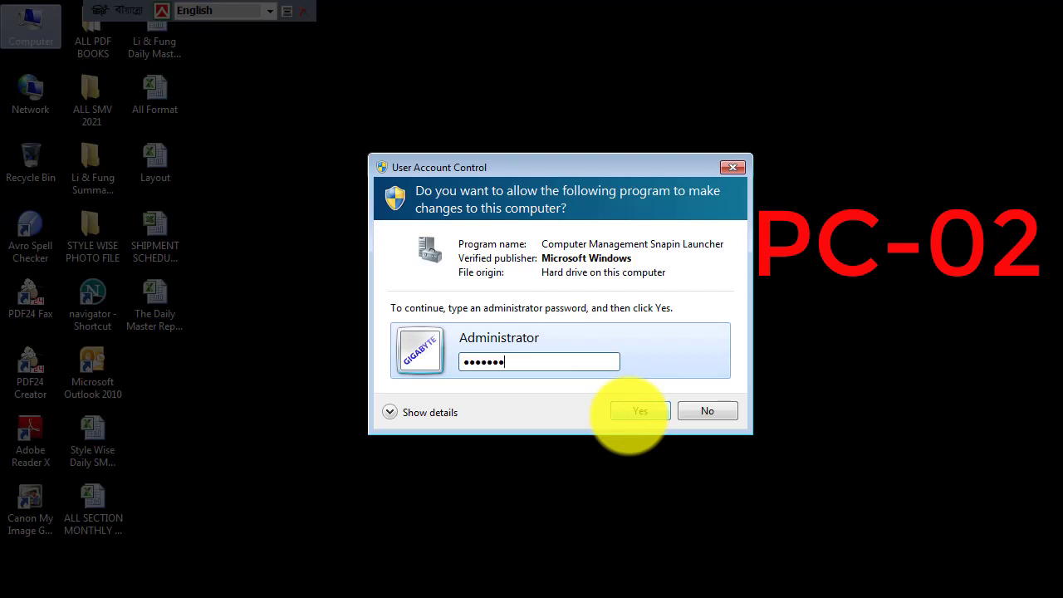
{"action": "left_click", "coordinate": [638, 411]}
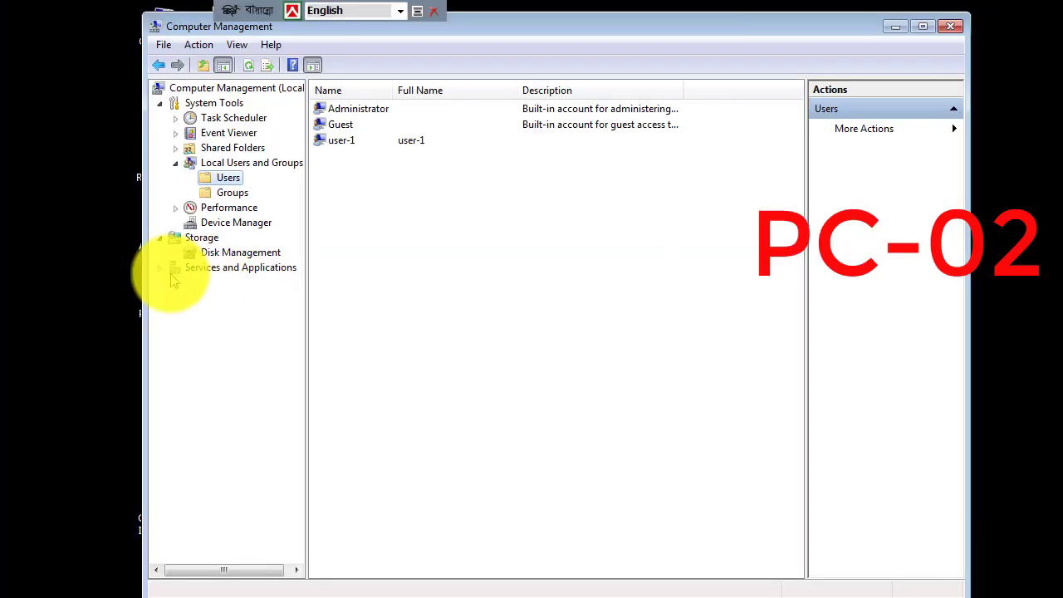
Step: Show the Windows services under Services and Applications in the standard view
{"action": "left_click", "coordinate": [160, 267]}
{"action": "left_click", "coordinate": [215, 282]}
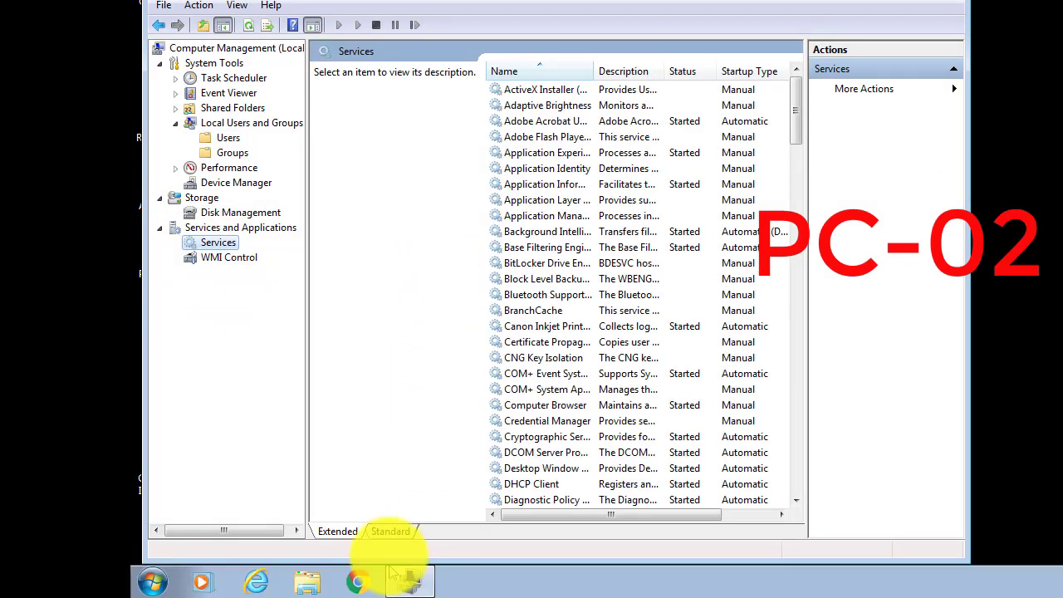
{"action": "left_click", "coordinate": [390, 570]}
Step: Restart the Computer Browser service
{"action": "left_click", "coordinate": [369, 383]}
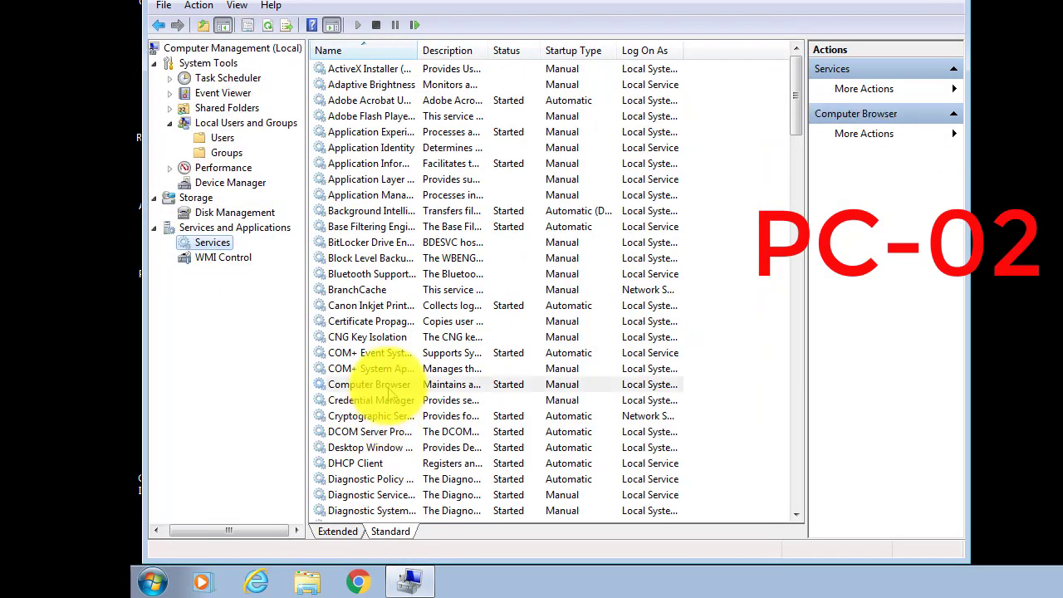
{"action": "scroll", "coordinate": [375, 423], "scroll_direction": "down", "scroll_amount": 3}
{"action": "right_click", "coordinate": [456, 250]}
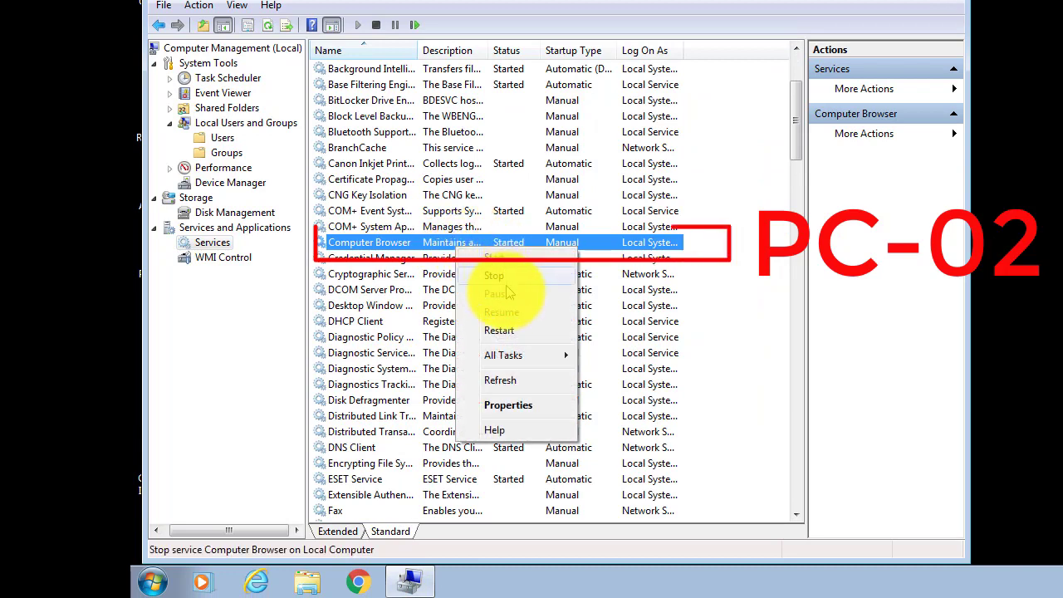
{"action": "left_click", "coordinate": [506, 332]}
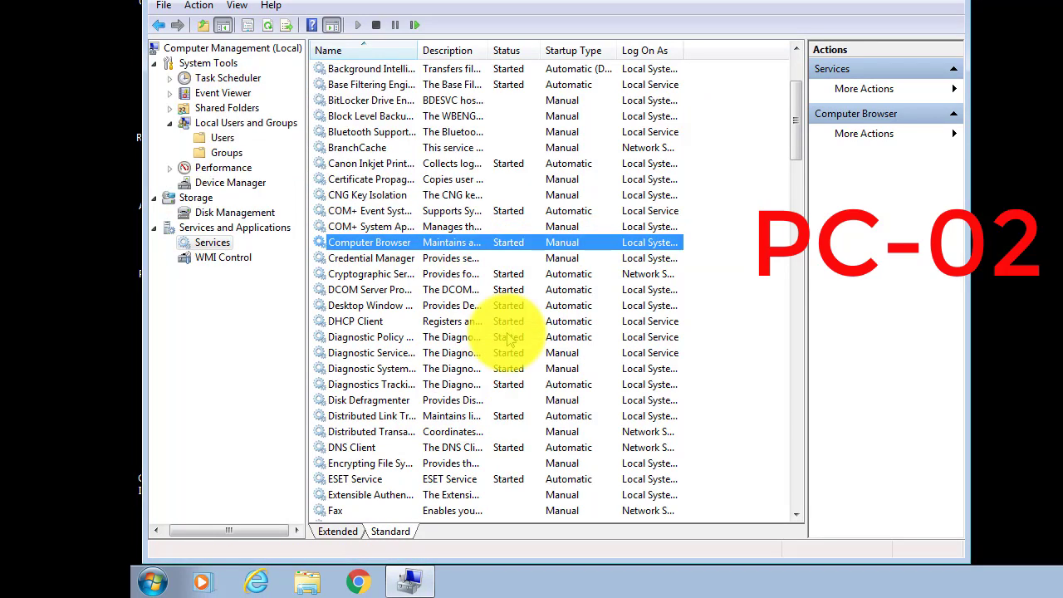
Step: Find the Print Spooler service in the services list and restart it
{"action": "scroll", "coordinate": [449, 314], "scroll_direction": "down", "scroll_amount": 2}
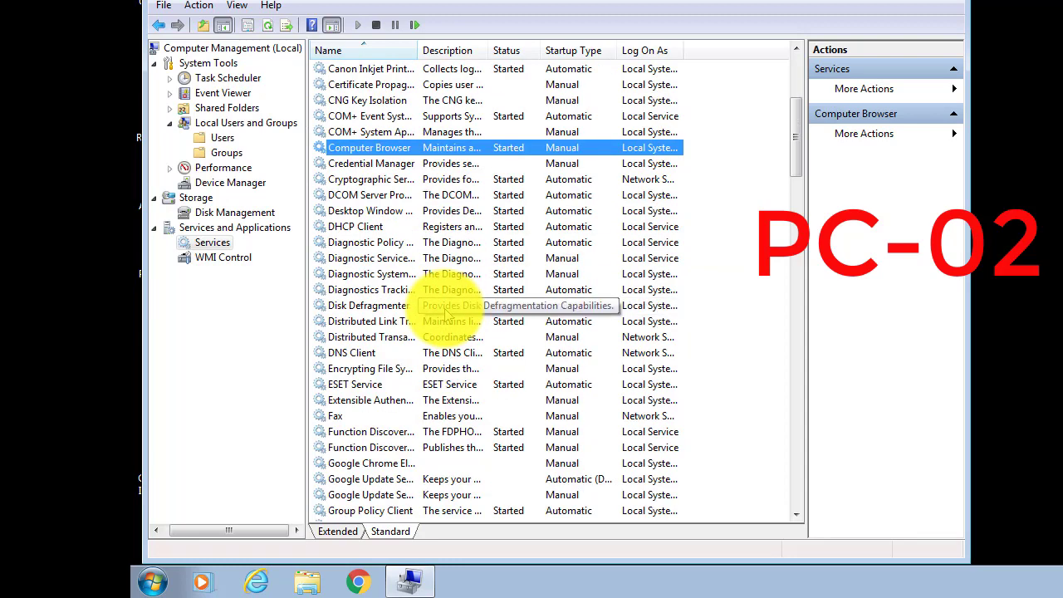
{"action": "scroll", "coordinate": [448, 314], "scroll_direction": "up", "scroll_amount": 5}
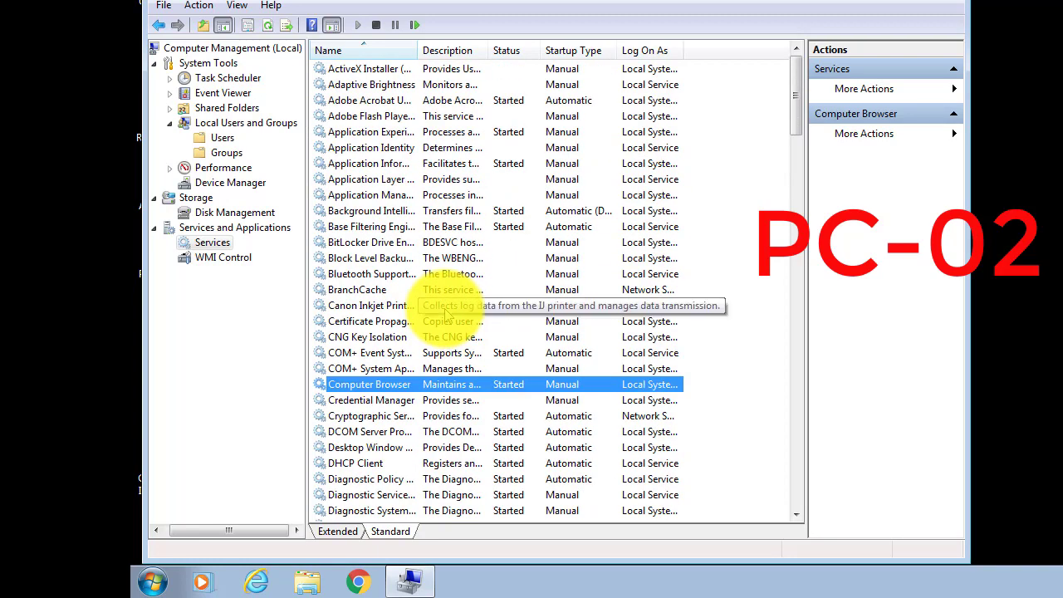
{"action": "left_click", "coordinate": [390, 242]}
{"action": "key", "text": "p"}
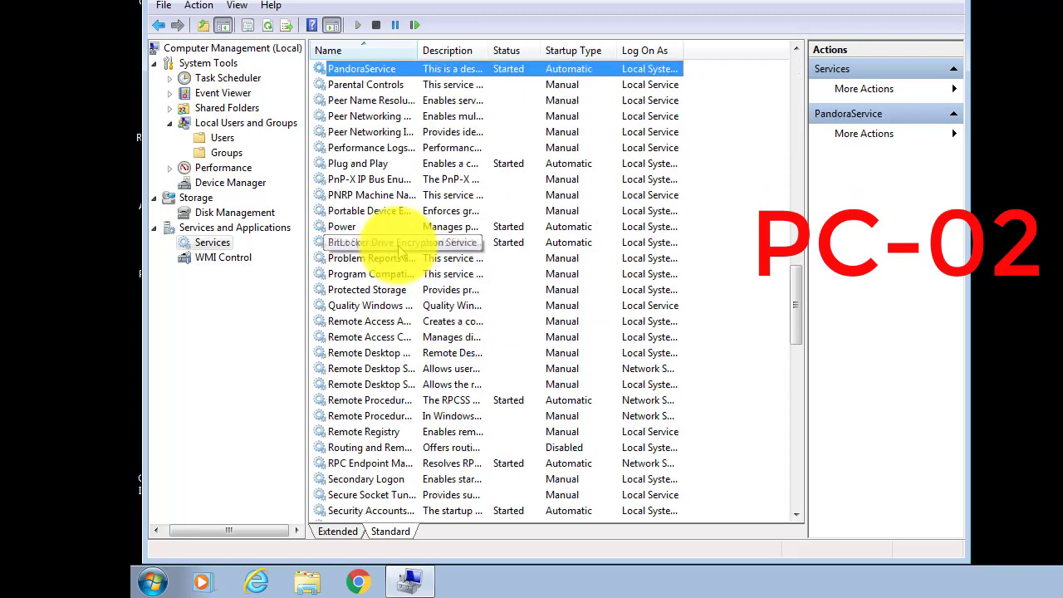
{"action": "key", "text": "Down"}
{"action": "key", "text": "Down"}
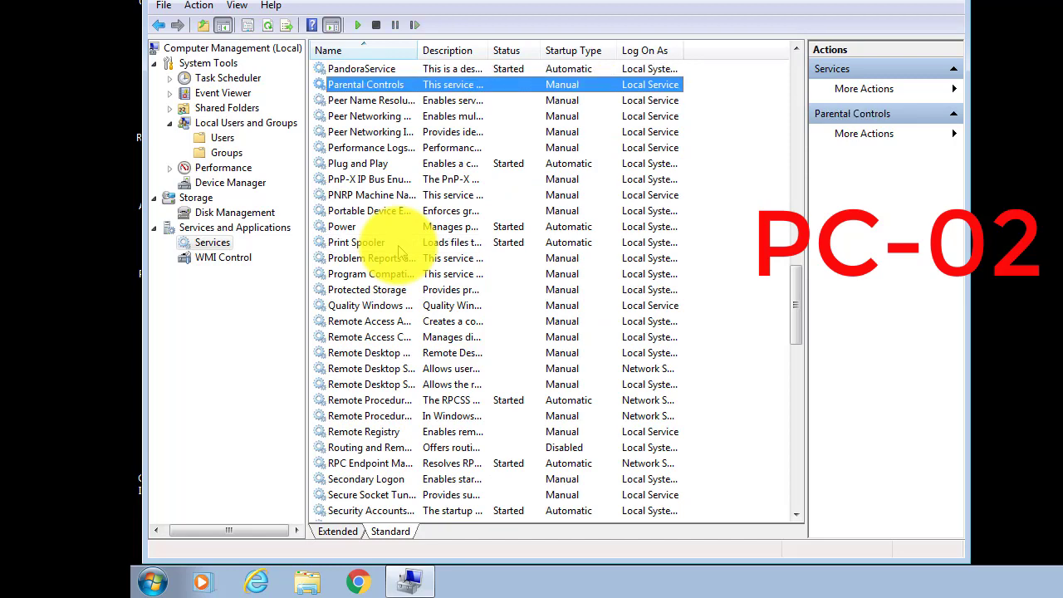
{"action": "right_click", "coordinate": [388, 242]}
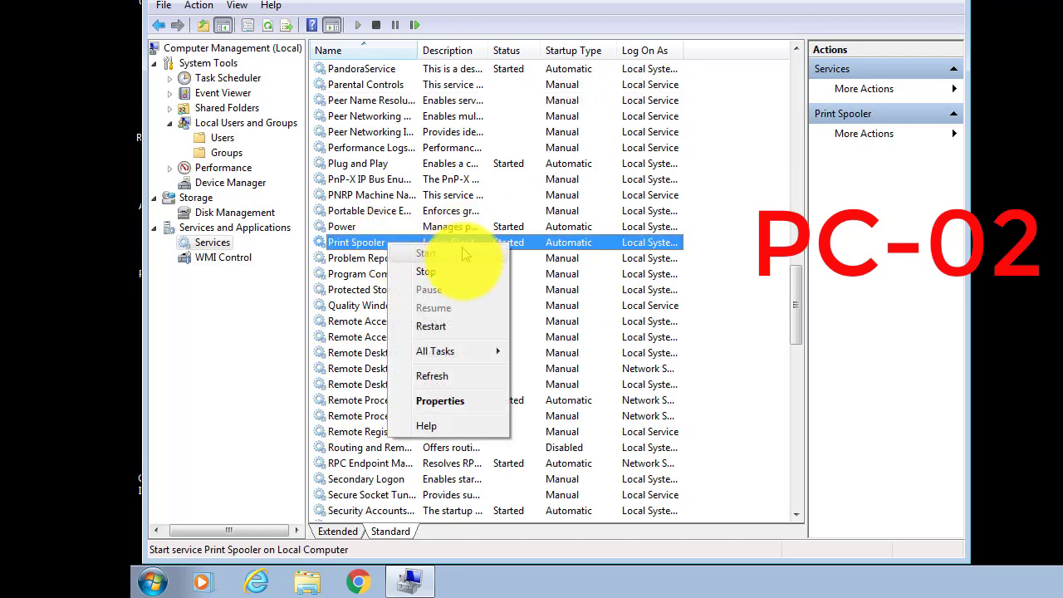
{"action": "left_click", "coordinate": [467, 326]}
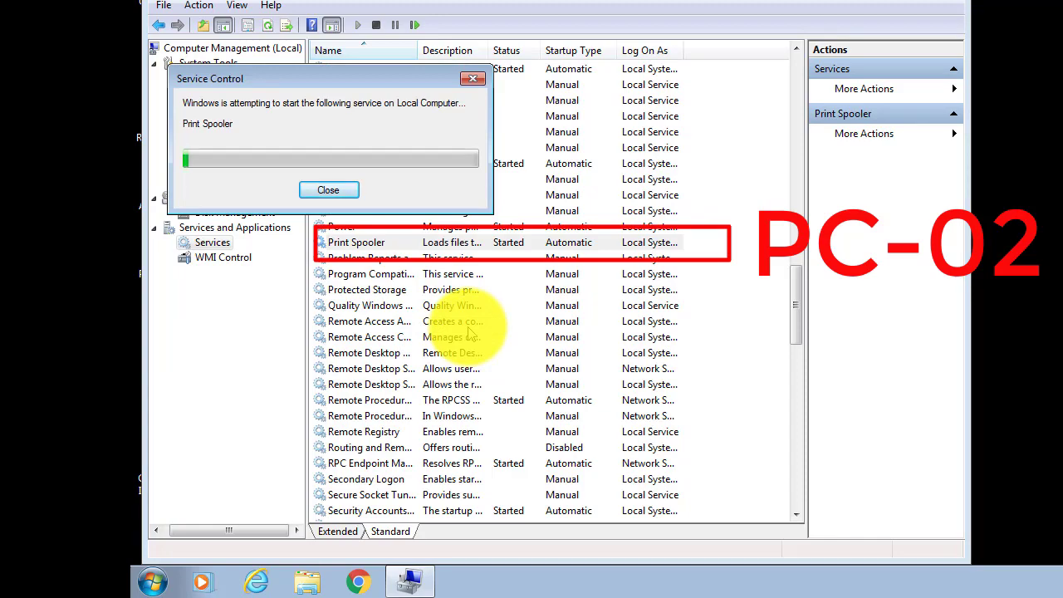
Step: Restart the Windows Firewall service and close Computer Management
{"action": "scroll", "coordinate": [469, 332], "scroll_direction": "down", "scroll_amount": 3}
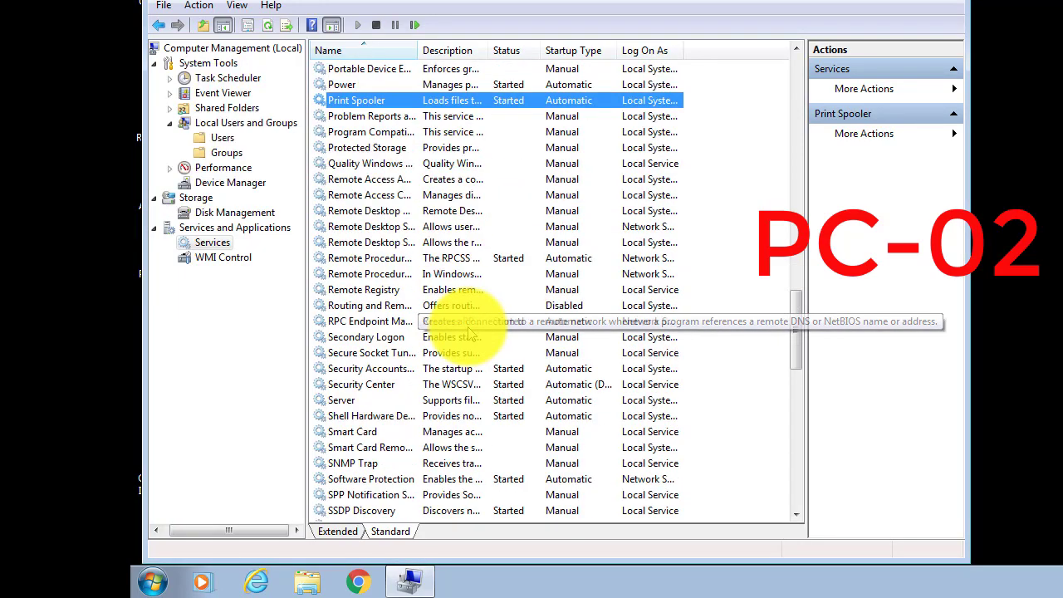
{"action": "scroll", "coordinate": [469, 332], "scroll_direction": "down", "scroll_amount": 10}
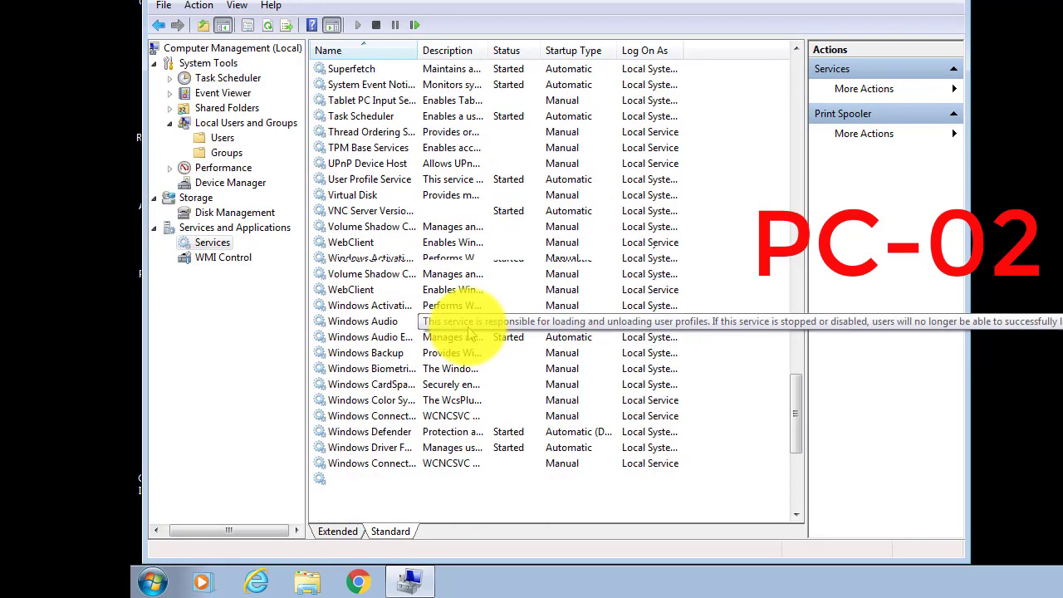
{"action": "scroll", "coordinate": [469, 332], "scroll_direction": "down", "scroll_amount": 1}
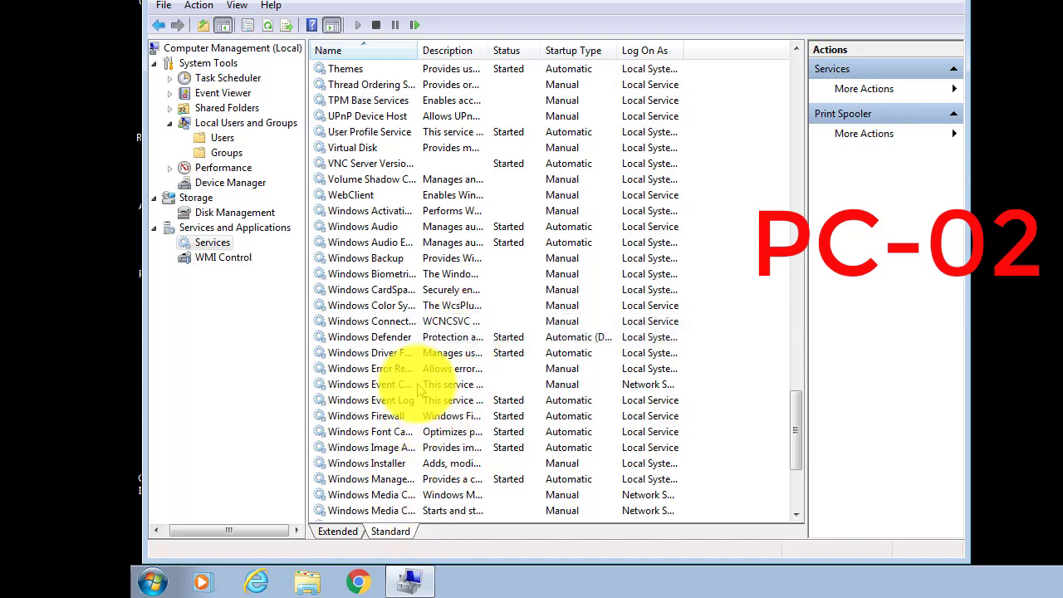
{"action": "right_click", "coordinate": [404, 416]}
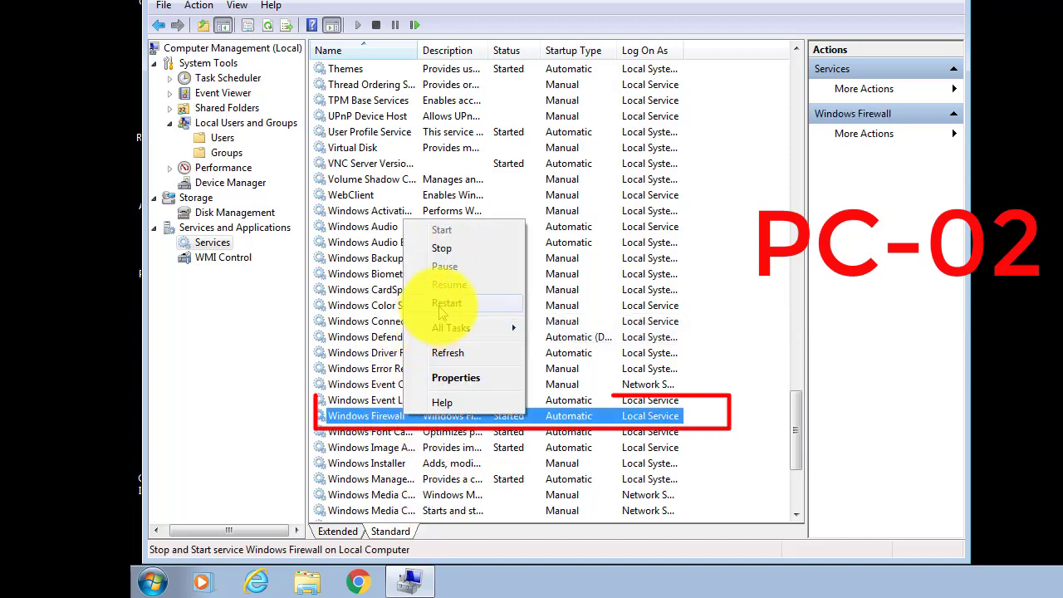
{"action": "left_click", "coordinate": [446, 304]}
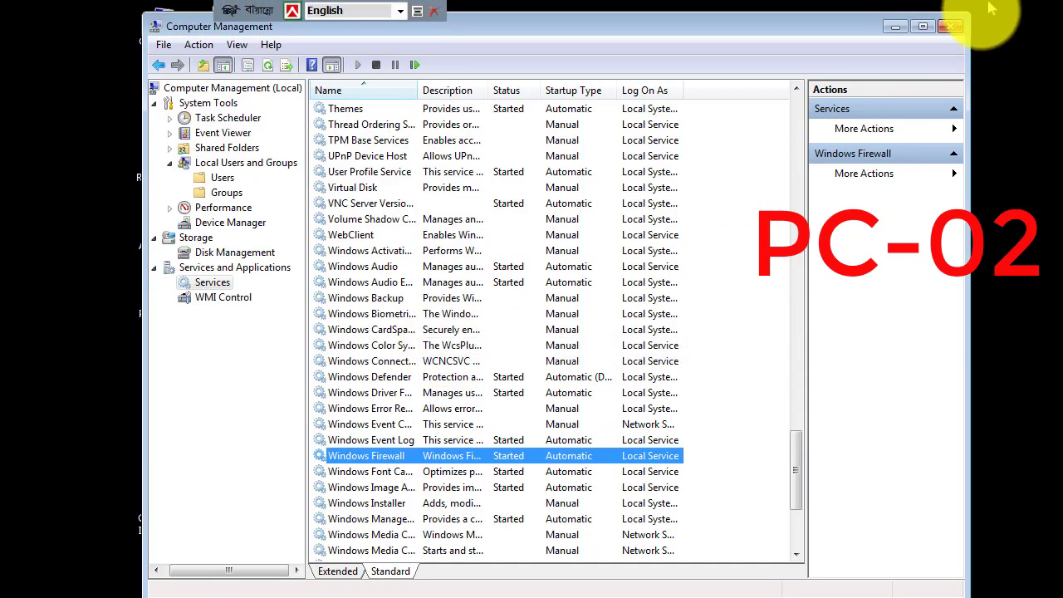
{"action": "left_click", "coordinate": [955, 27]}
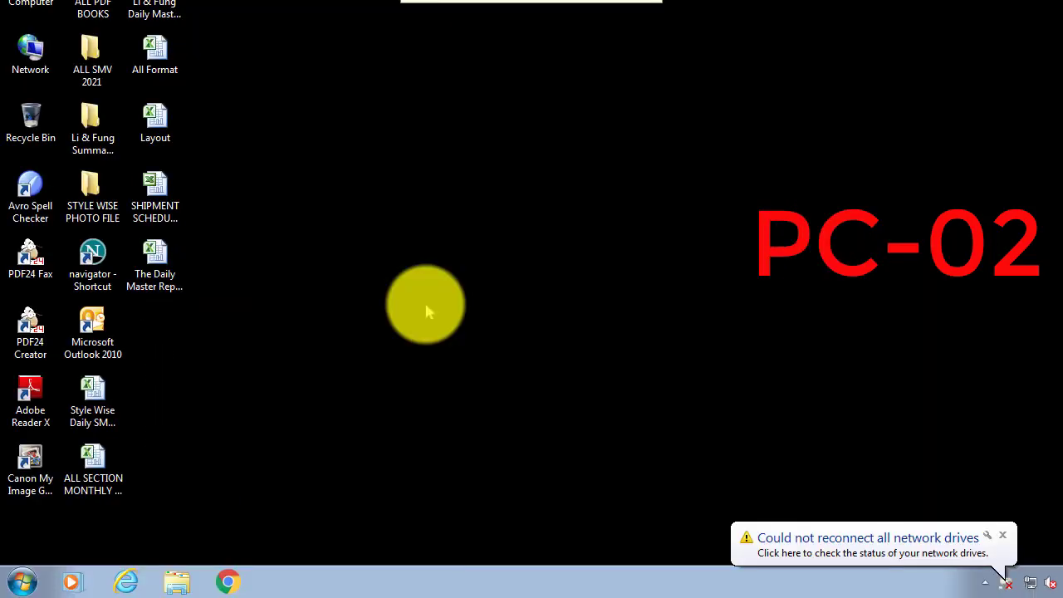
Step: Launch the Registry Editor with the Run command regedit
{"action": "key", "text": "super+r"}
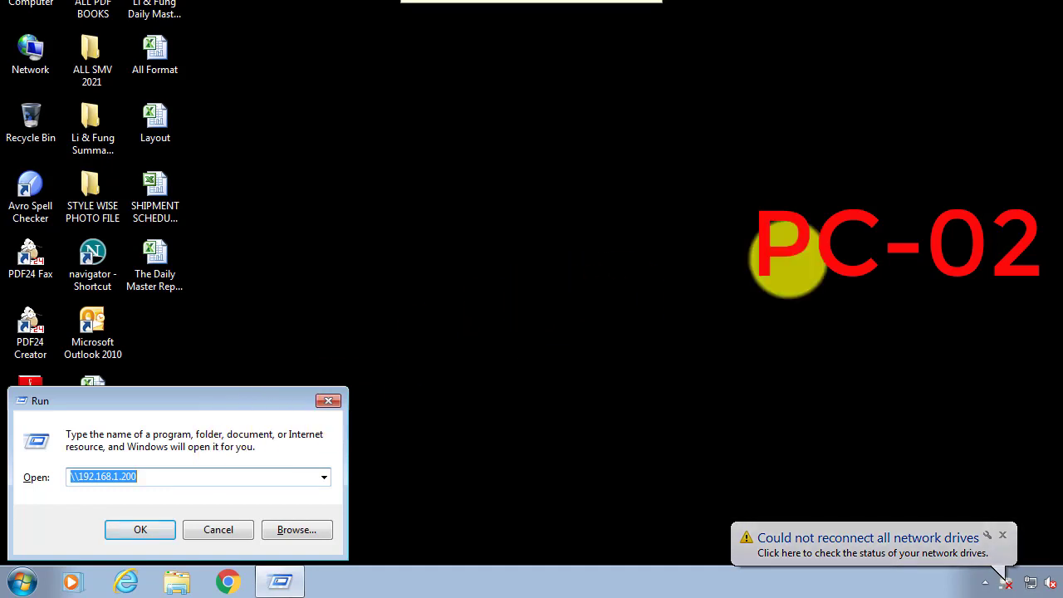
{"action": "type", "text": "ee"}
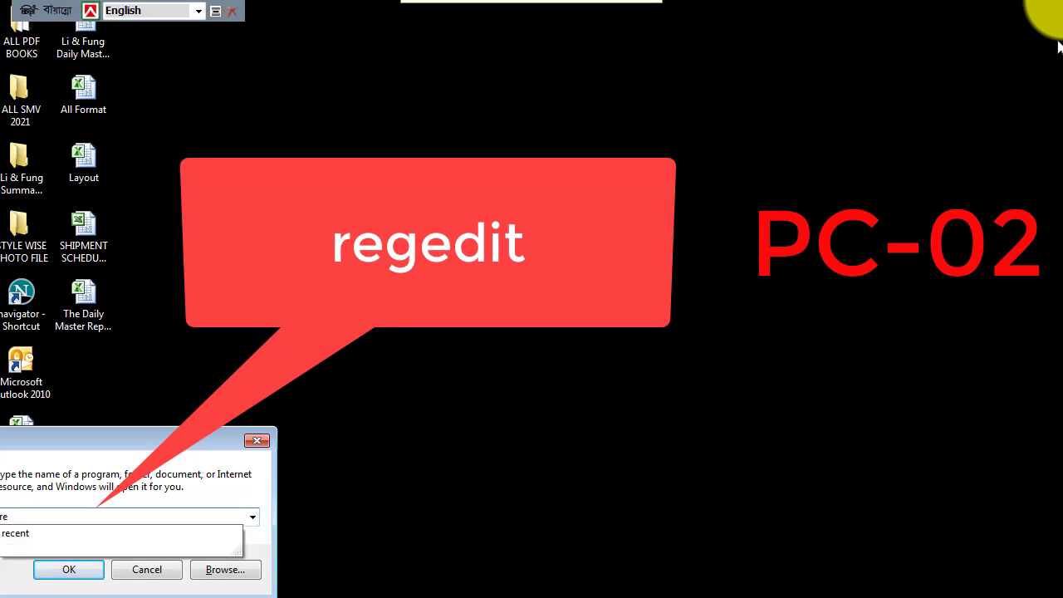
{"action": "type", "text": "ge"}
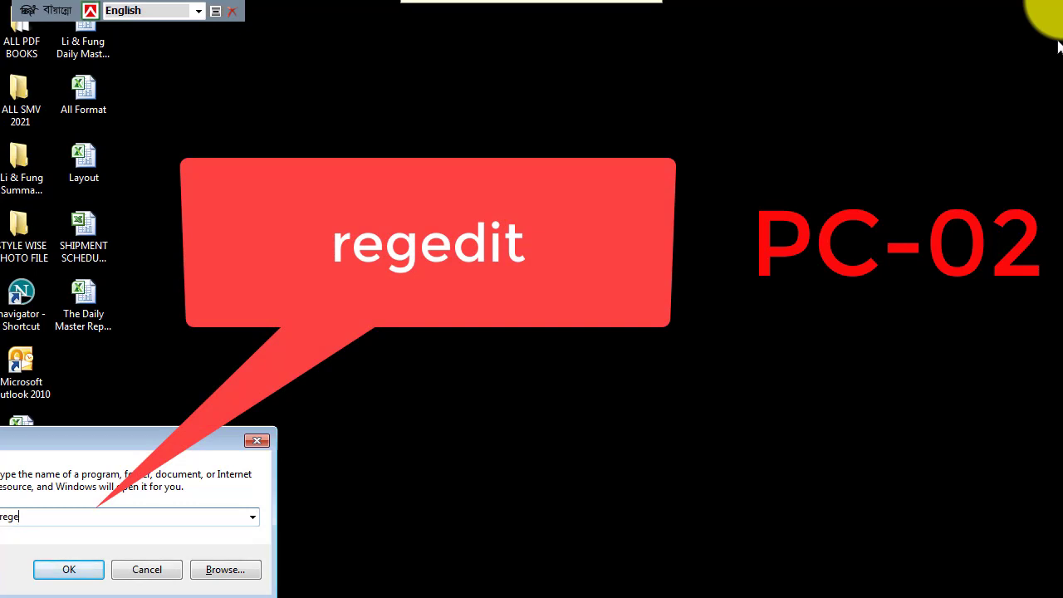
{"action": "type", "text": "dit"}
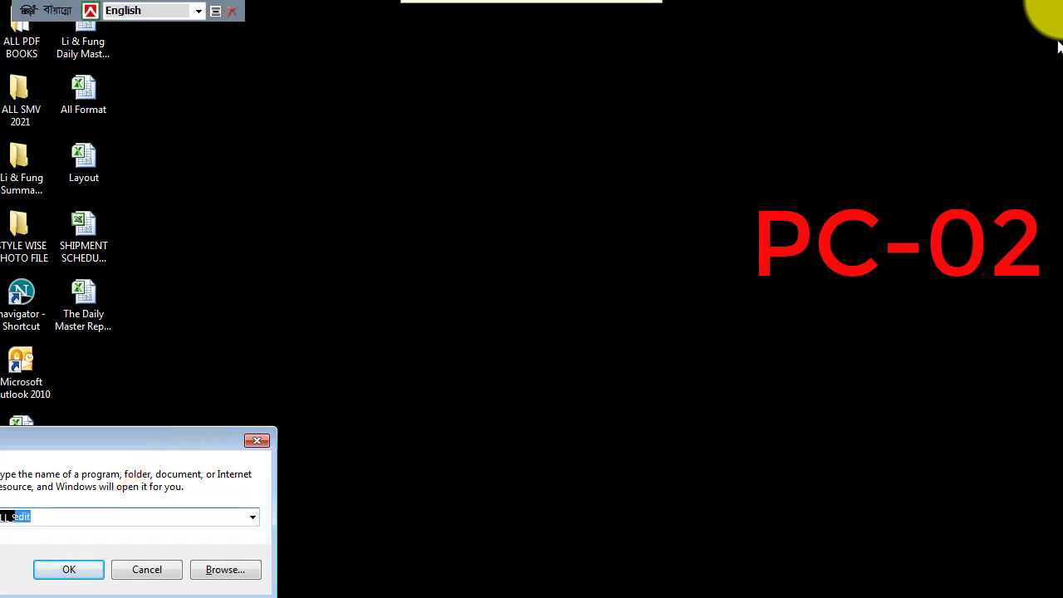
{"action": "key", "text": "Return"}
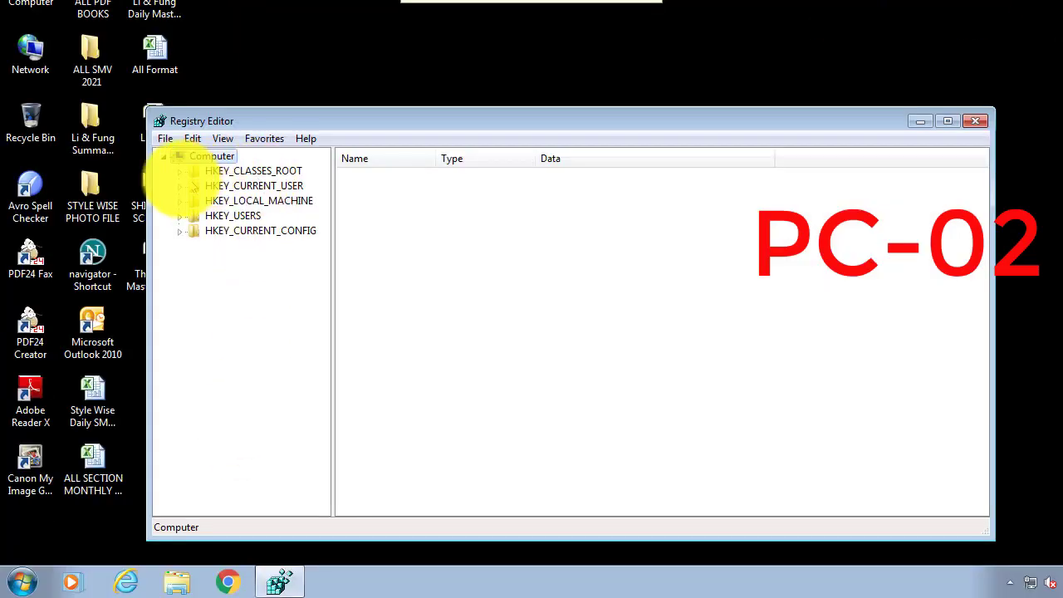
Step: Expand HKEY_CURRENT_USER, its Software key and the Microsoft key in the registry tree
{"action": "left_click", "coordinate": [180, 187]}
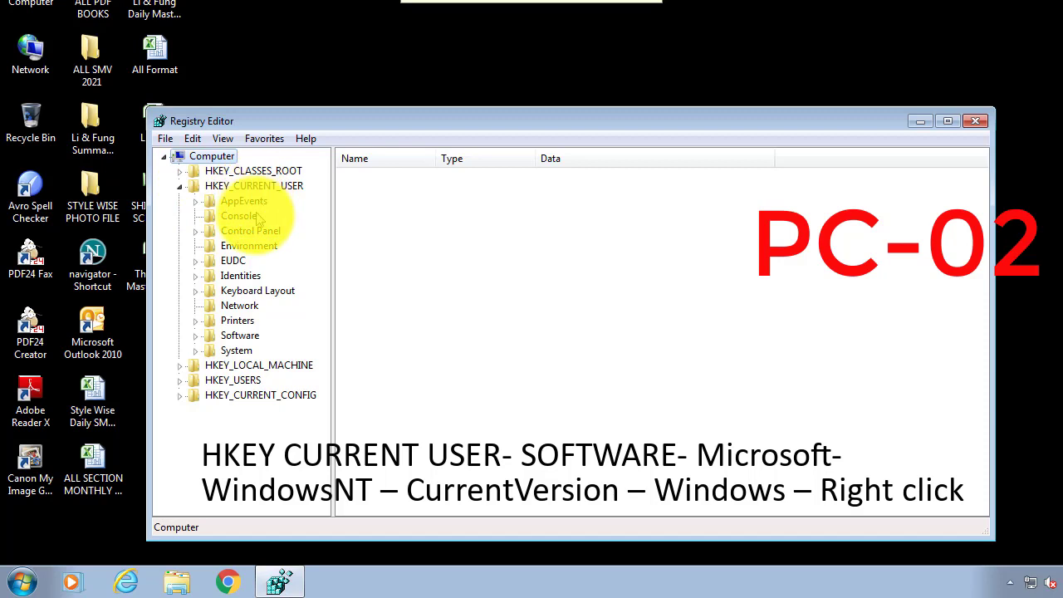
{"action": "left_click", "coordinate": [195, 336]}
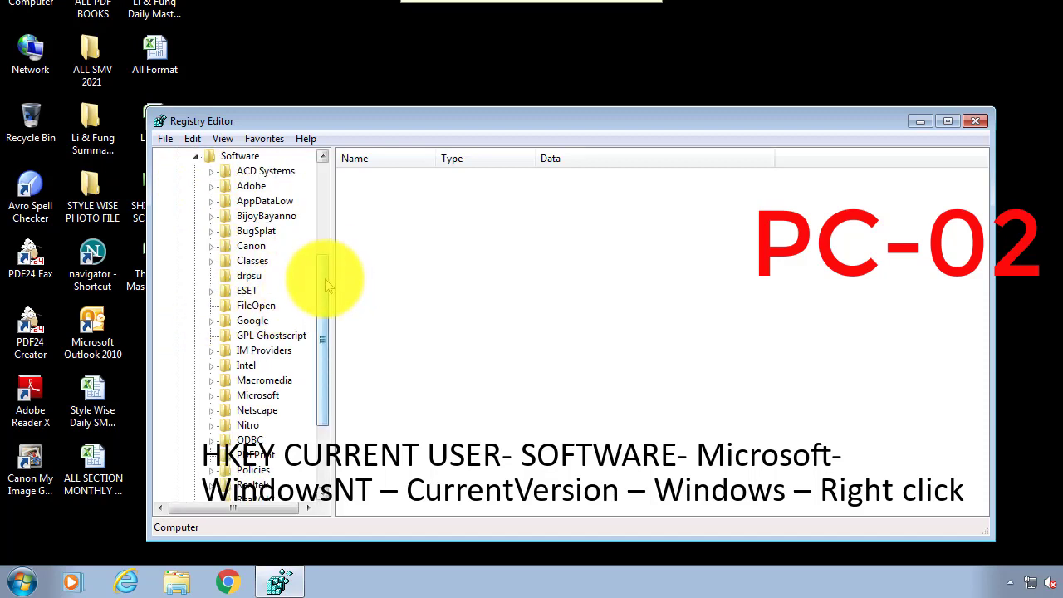
{"action": "scroll", "coordinate": [325, 276], "scroll_direction": "down", "scroll_amount": 1}
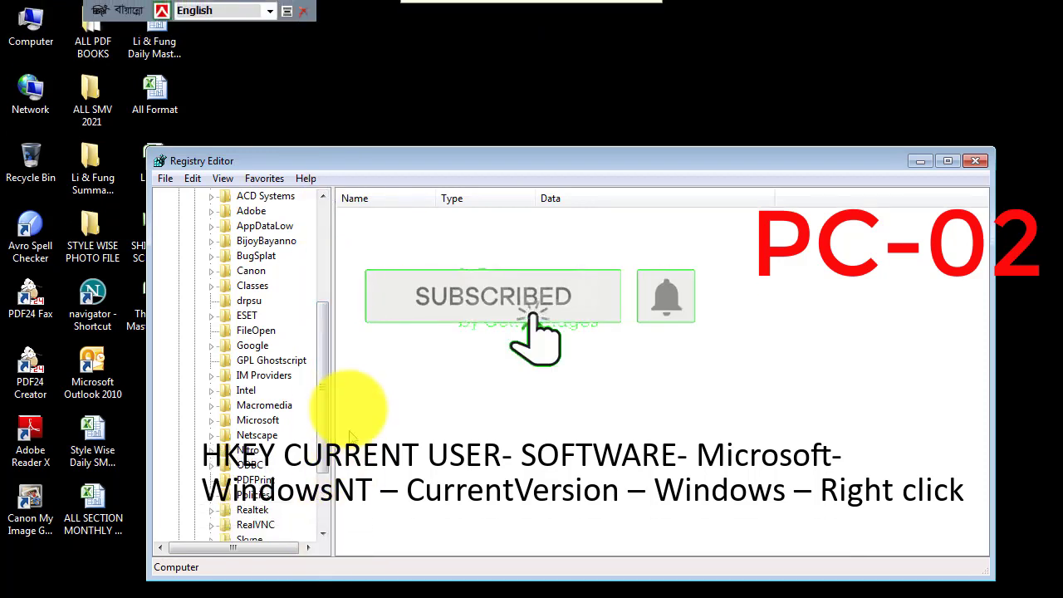
{"action": "scroll", "coordinate": [322, 394], "scroll_direction": "down", "scroll_amount": 4}
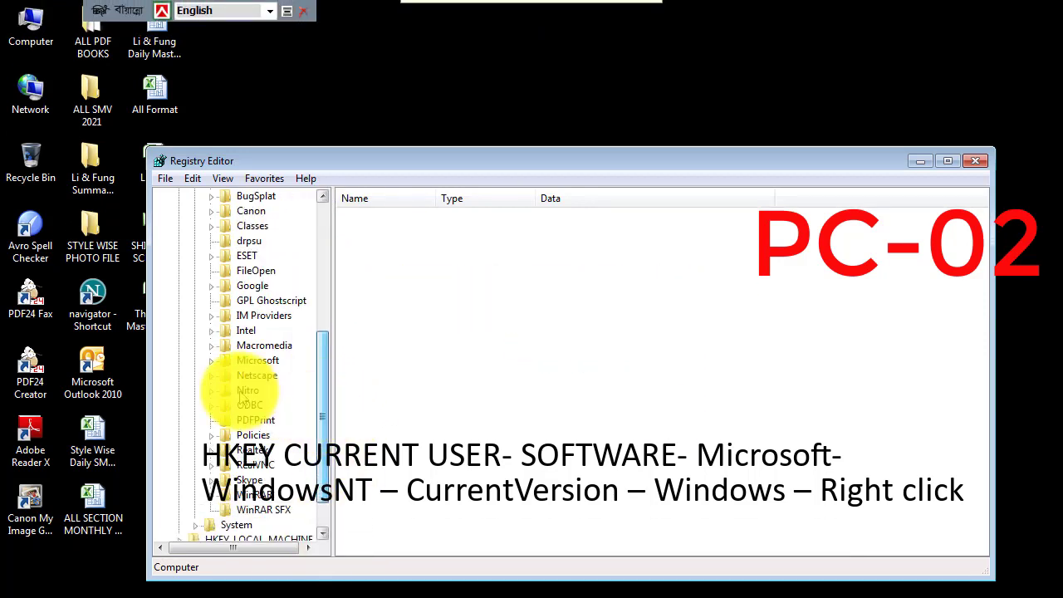
{"action": "left_click", "coordinate": [211, 362]}
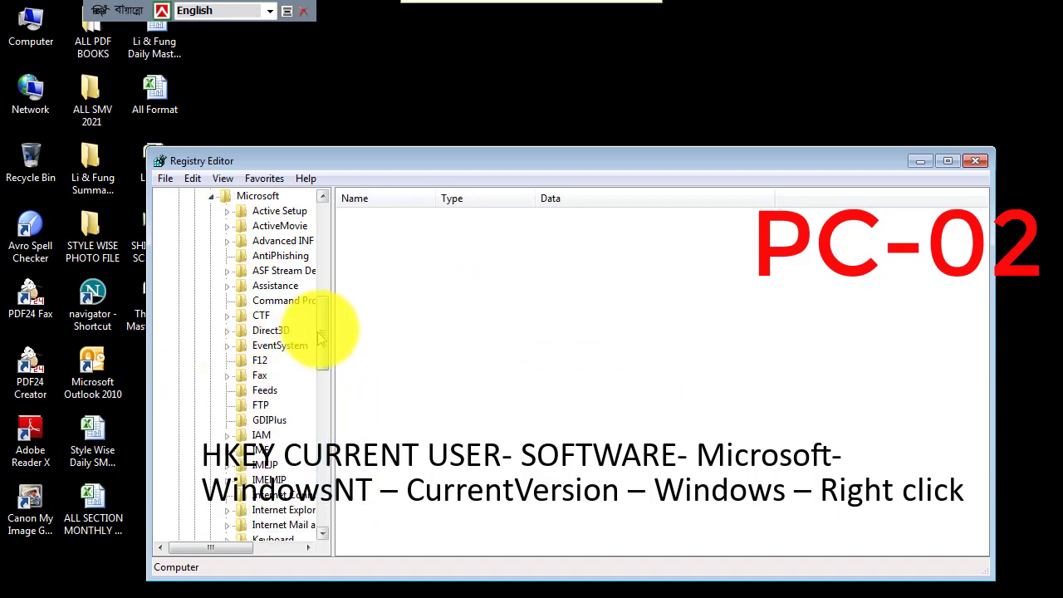
Step: Expand Windows NT and CurrentVersion under the Microsoft key and select the Windows subkey
{"action": "left_click_drag", "start_coordinate": [324, 333], "coordinate": [324, 426]}
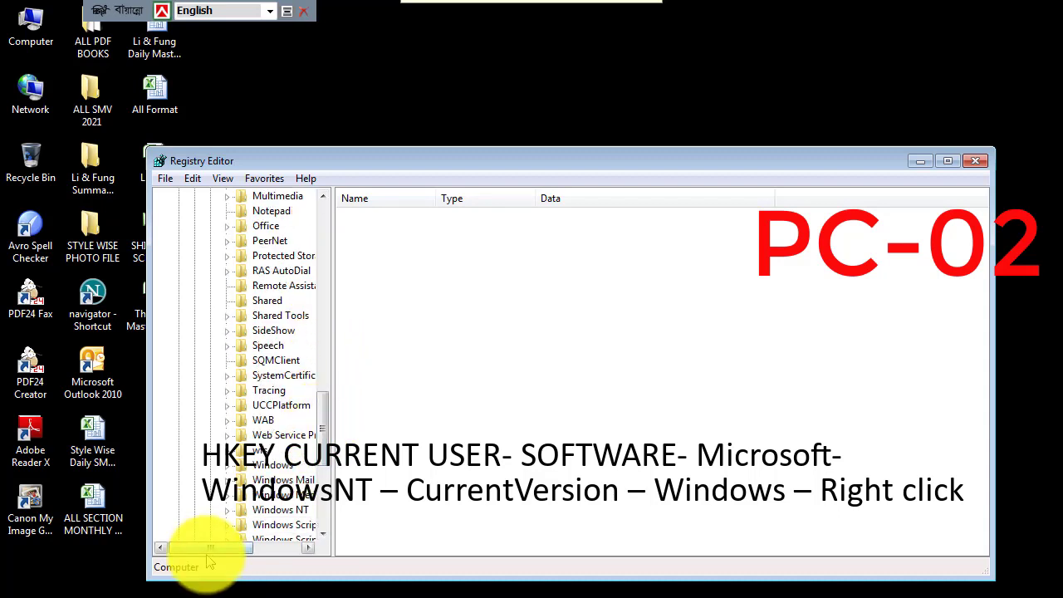
{"action": "left_click_drag", "start_coordinate": [210, 550], "coordinate": [224, 549]}
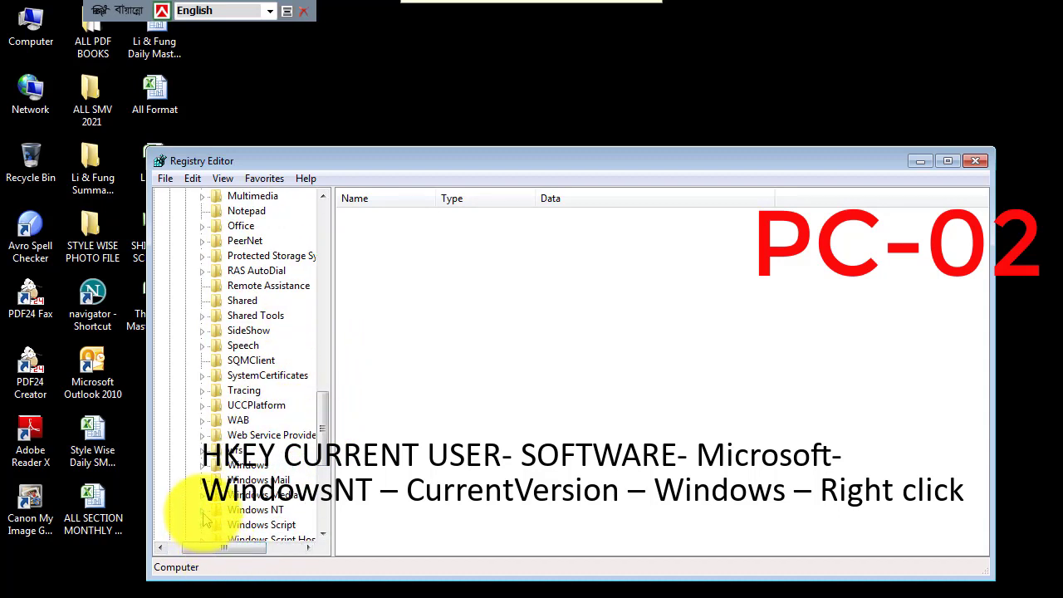
{"action": "left_click_drag", "start_coordinate": [325, 416], "coordinate": [324, 425]}
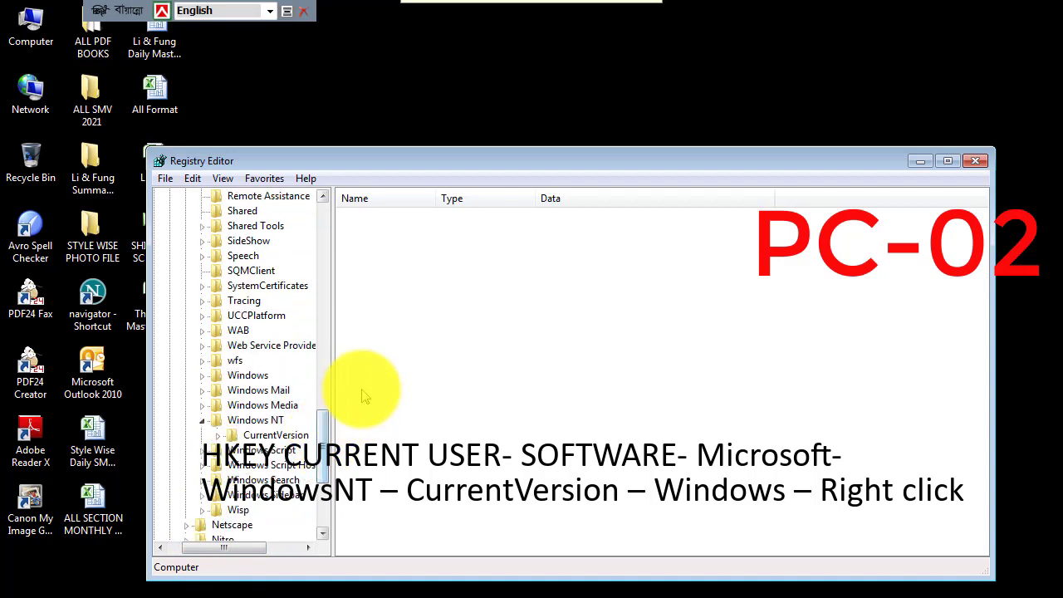
{"action": "left_click", "coordinate": [218, 435]}
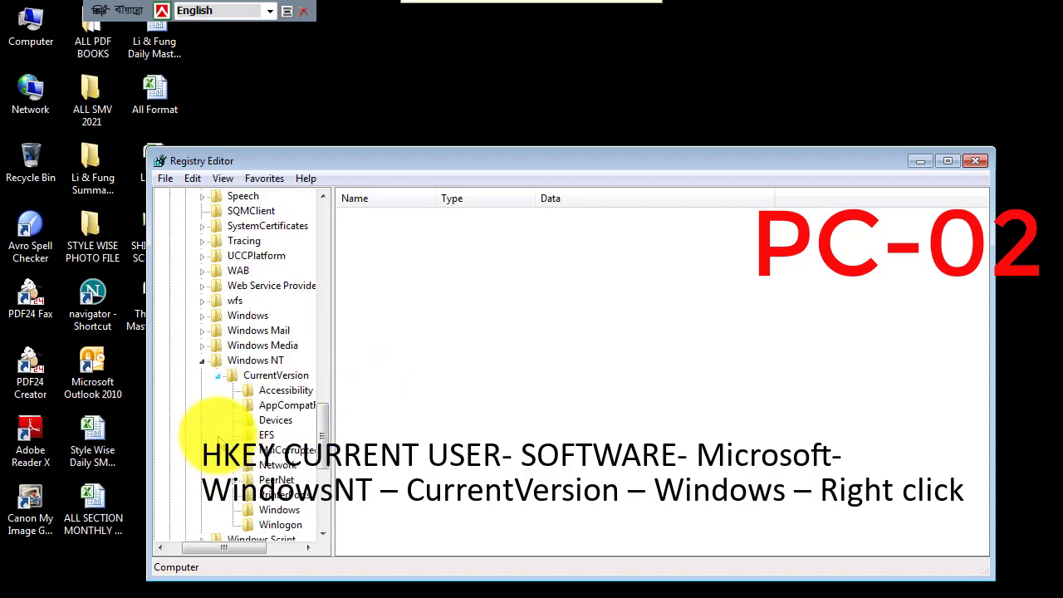
{"action": "left_click_drag", "start_coordinate": [326, 420], "coordinate": [325, 430]}
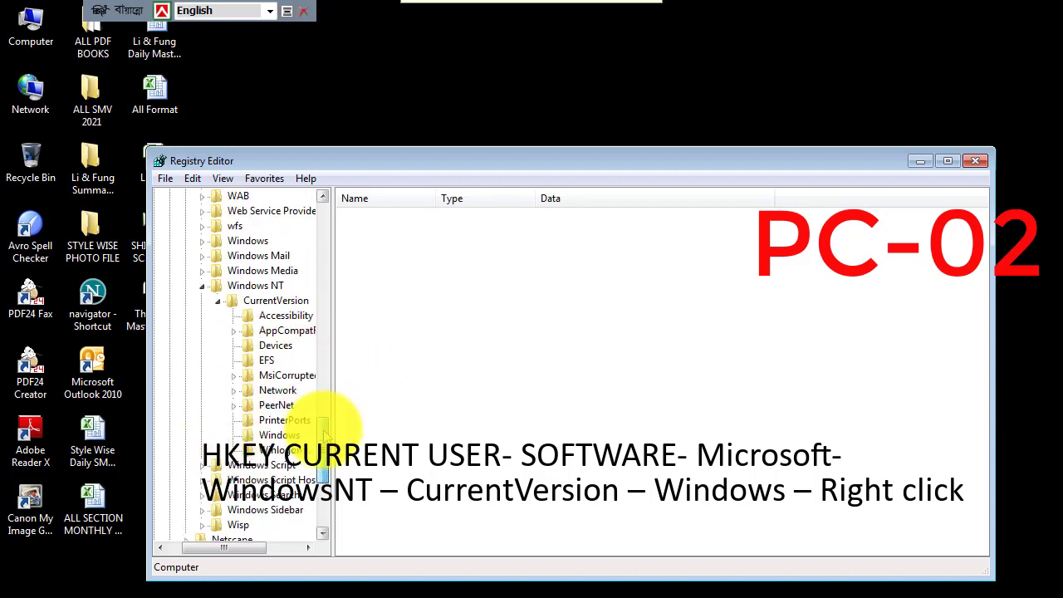
{"action": "left_click", "coordinate": [279, 433]}
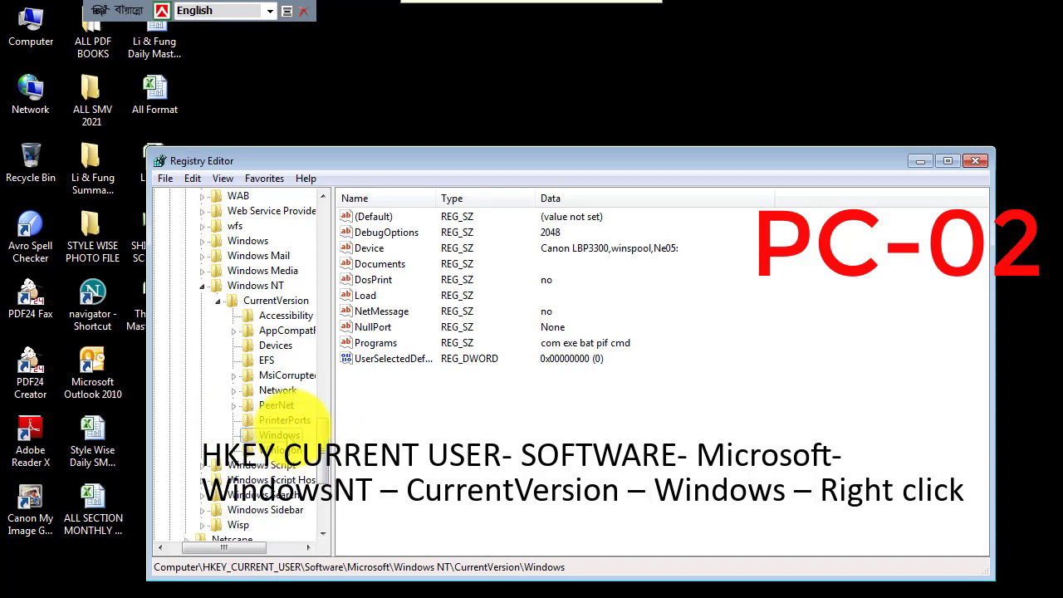
Step: Open the permissions of the Windows key and allow Full Control for the RESTRICTED group
{"action": "right_click", "coordinate": [255, 433]}
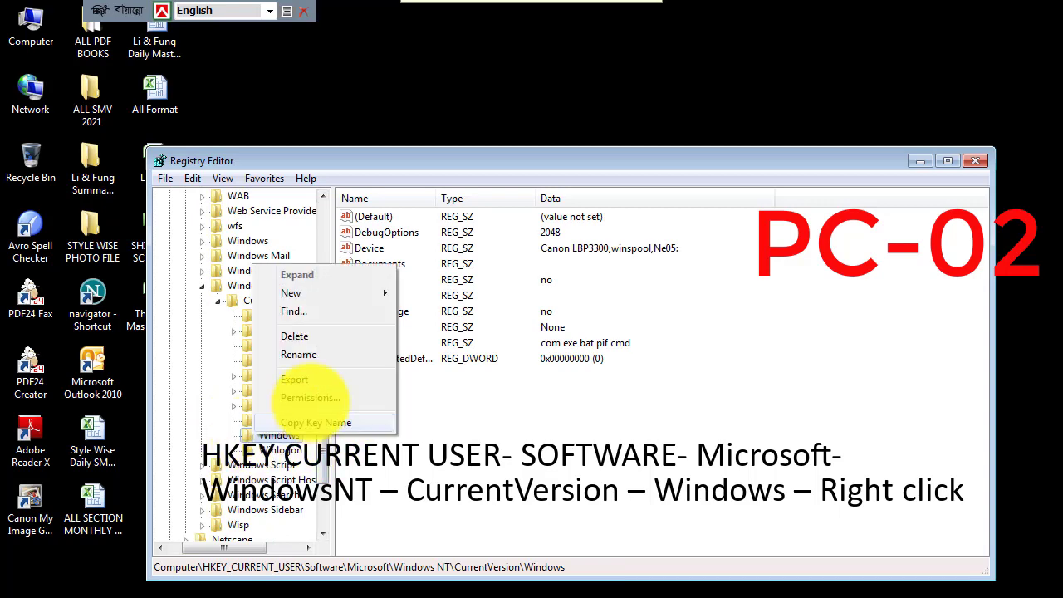
{"action": "left_click", "coordinate": [314, 400]}
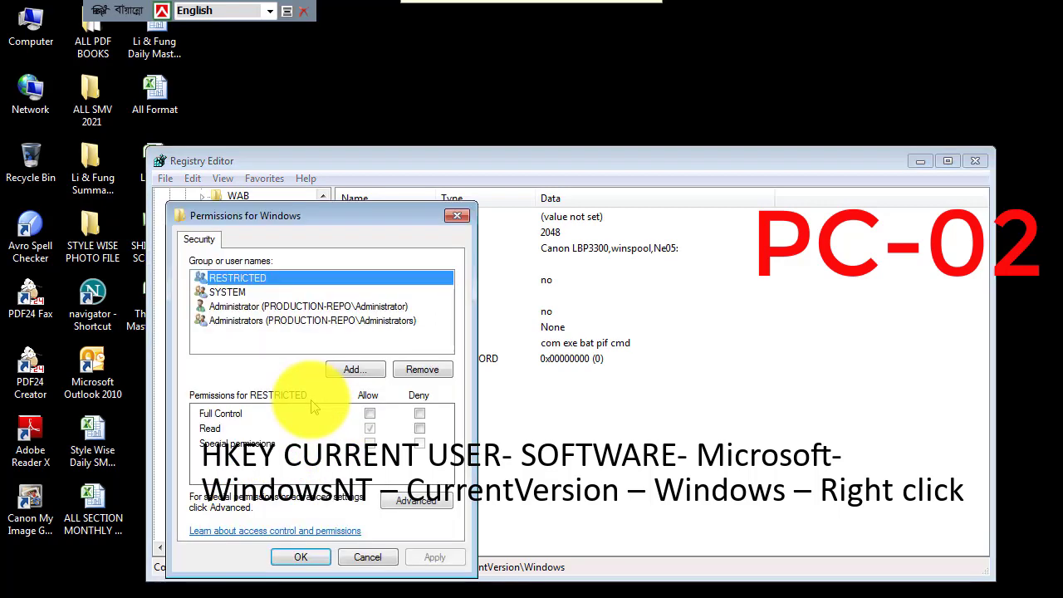
{"action": "left_click", "coordinate": [369, 414]}
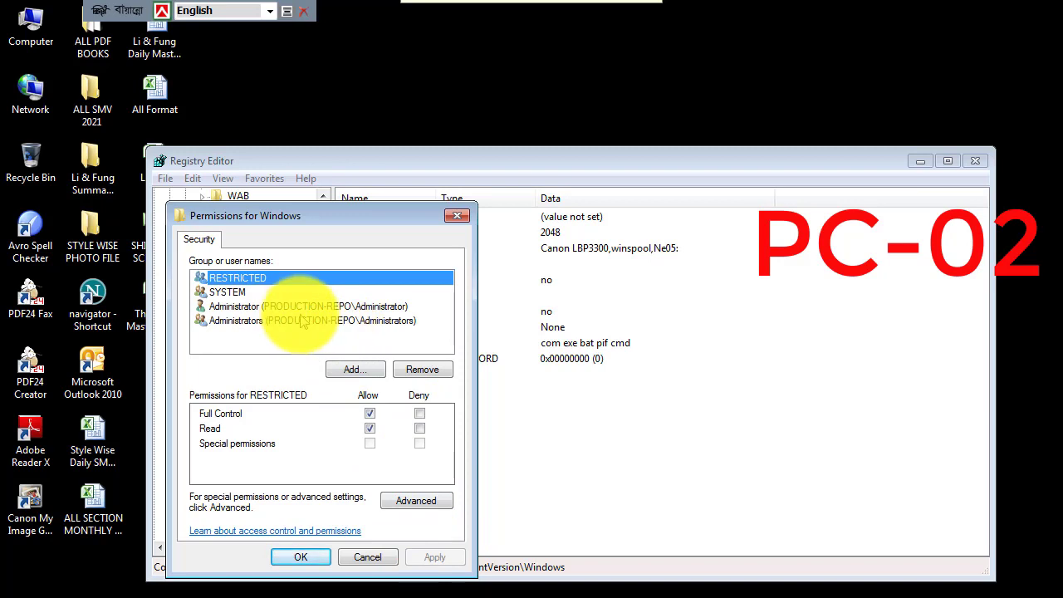
Step: Find the Everyone group among the available users and groups and add it to the Windows key's permissions
{"action": "left_click", "coordinate": [351, 371]}
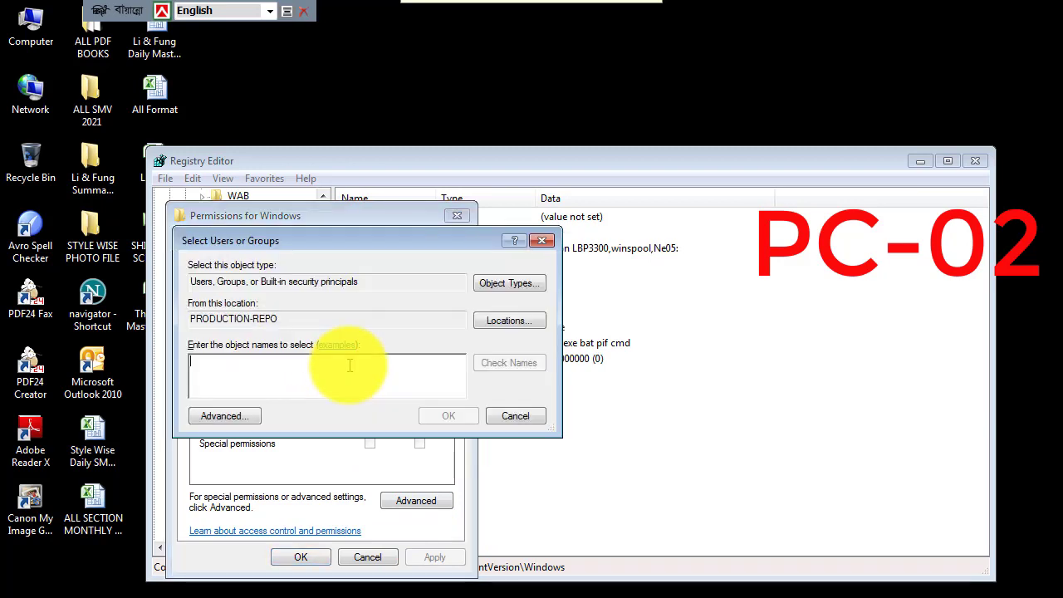
{"action": "left_click", "coordinate": [224, 417]}
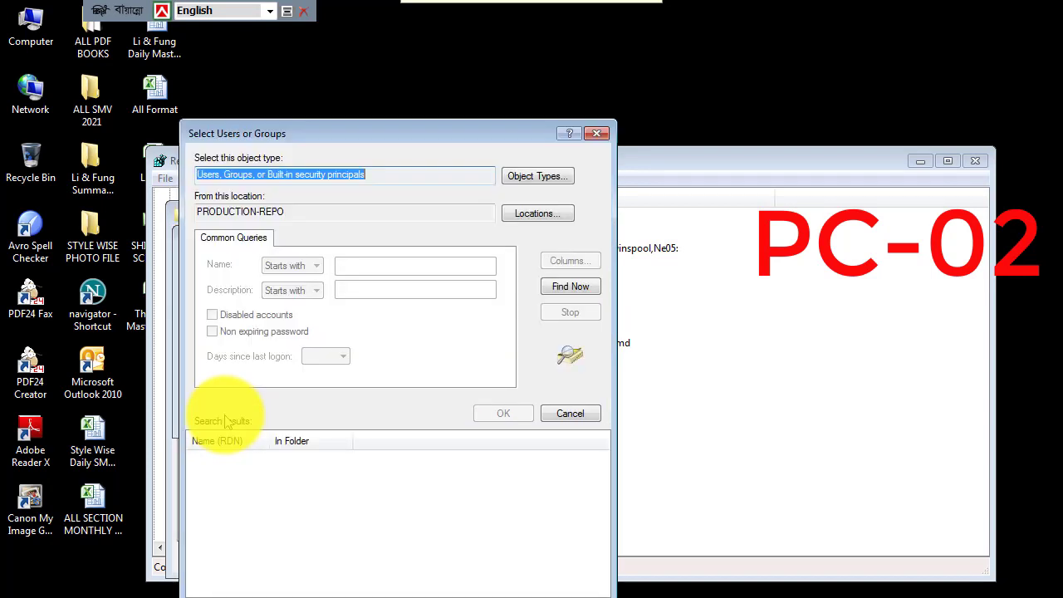
{"action": "left_click", "coordinate": [565, 291]}
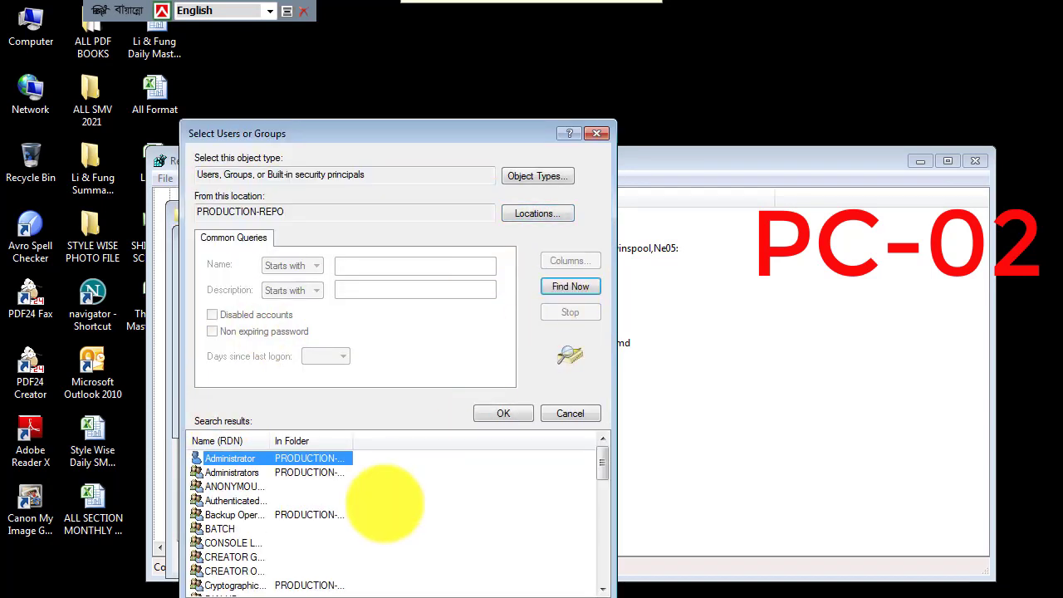
{"action": "scroll", "coordinate": [381, 496], "scroll_direction": "down", "scroll_amount": 4}
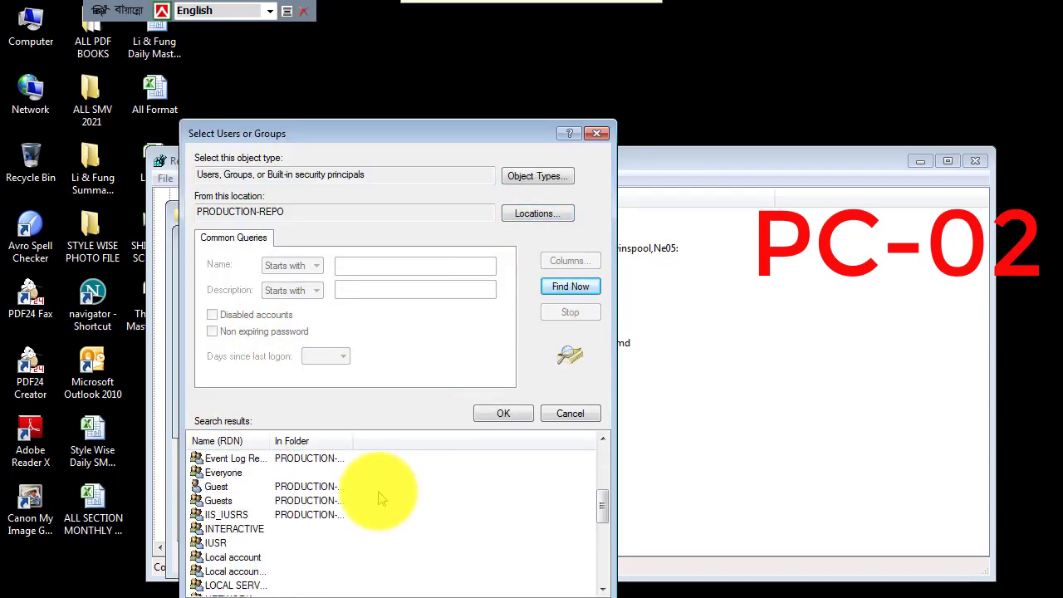
{"action": "left_click", "coordinate": [503, 413]}
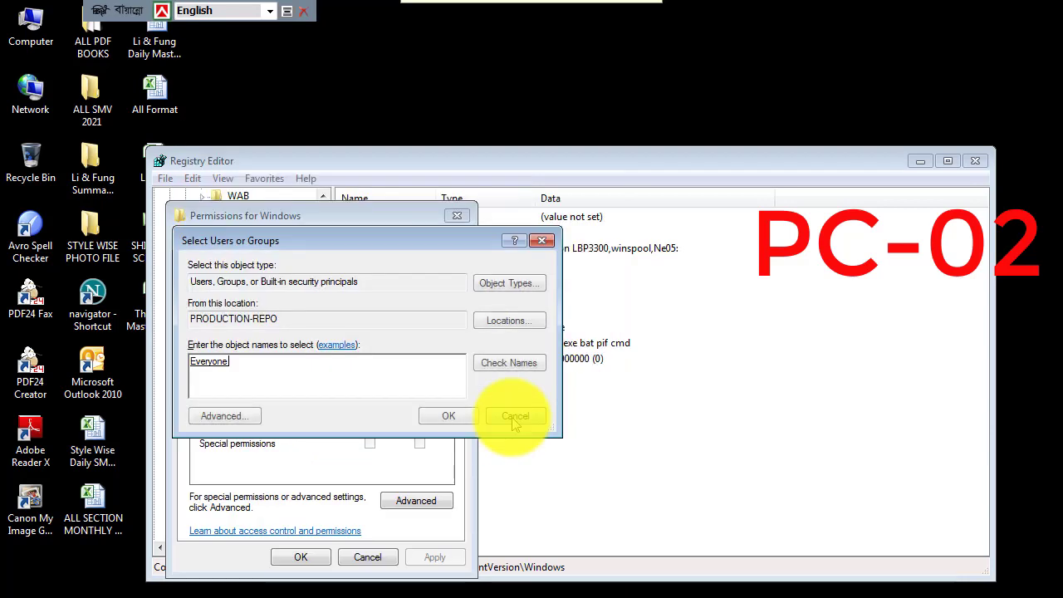
{"action": "left_click", "coordinate": [452, 419]}
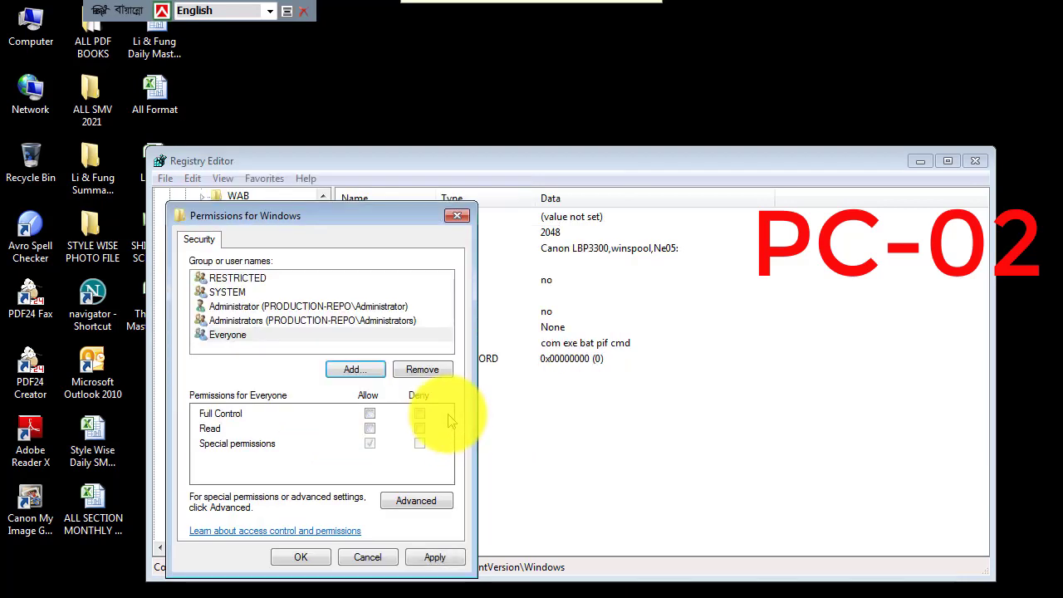
Step: Allow Full Control for Everyone on the Windows key, apply the change and close the permissions
{"action": "left_click", "coordinate": [237, 336]}
{"action": "left_click", "coordinate": [370, 413]}
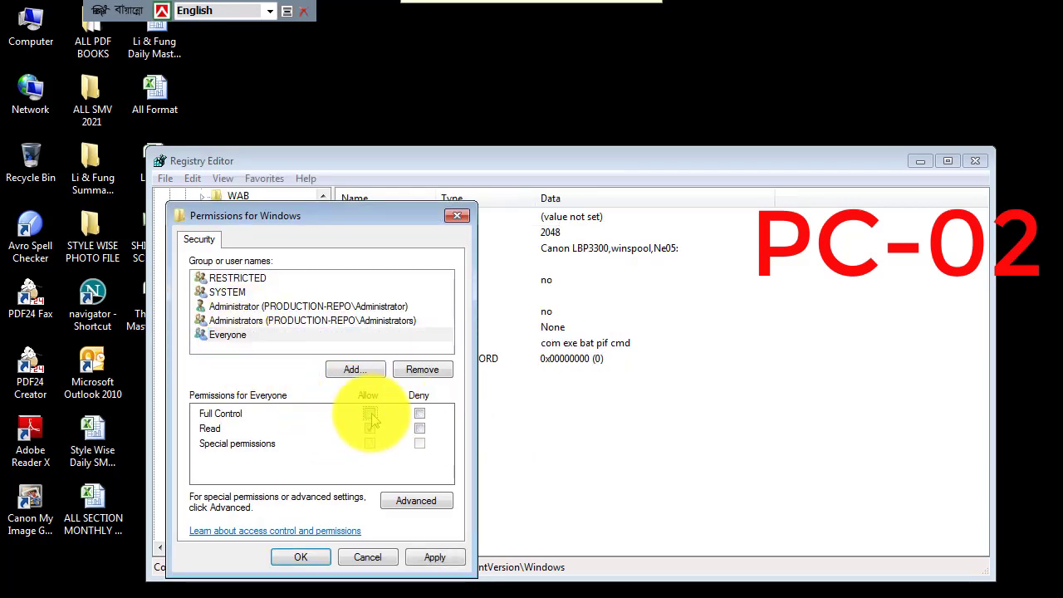
{"action": "left_click", "coordinate": [428, 557]}
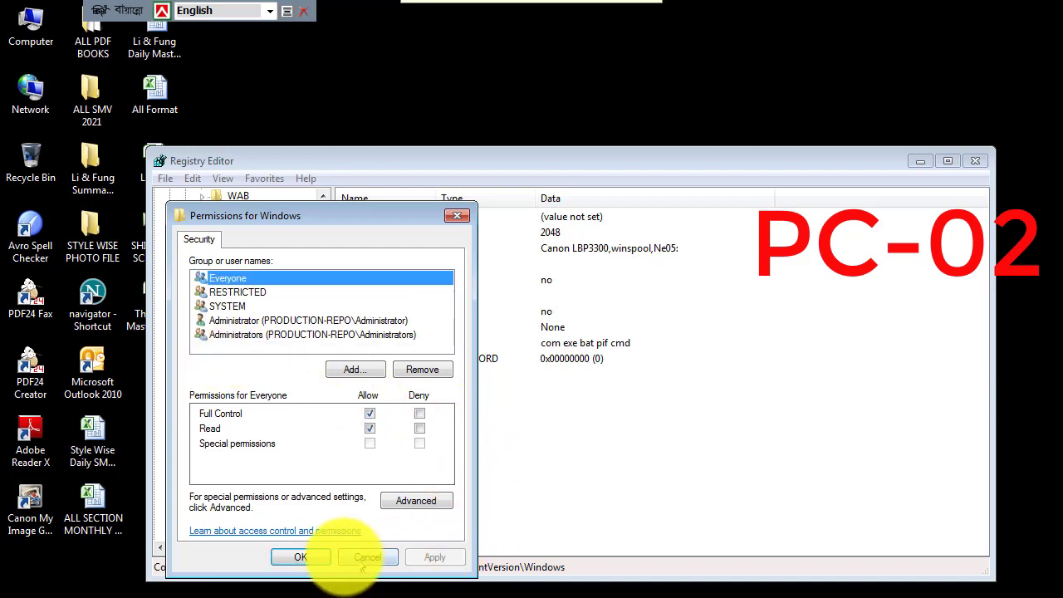
{"action": "left_click", "coordinate": [325, 562]}
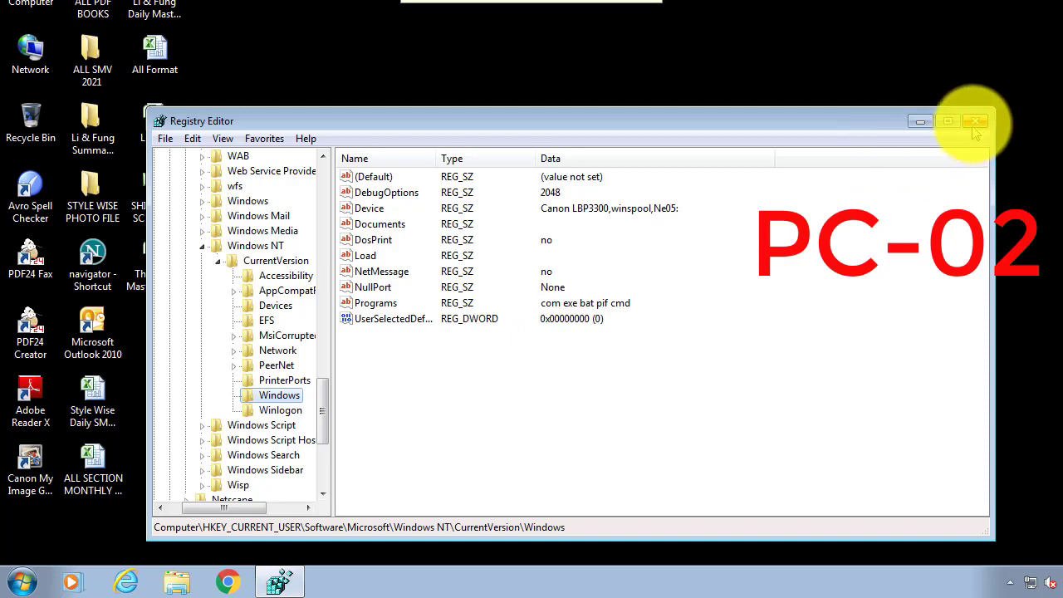
Step: Close the Registry Editor and open the shutdown options on PC-02
{"action": "left_click", "coordinate": [978, 122]}
{"action": "left_click", "coordinate": [21, 583]}
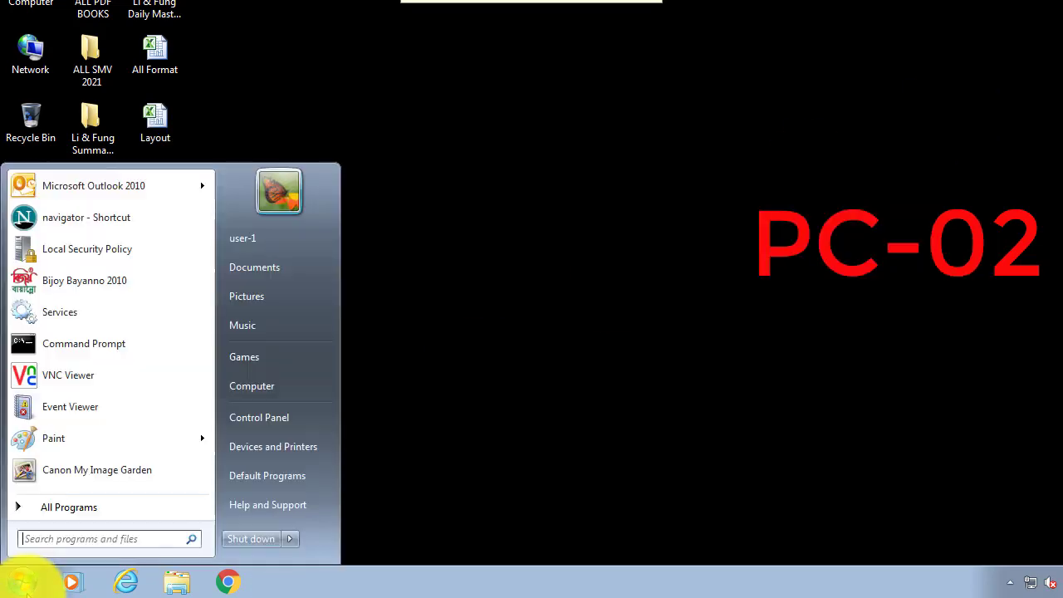
{"action": "left_click", "coordinate": [290, 539]}
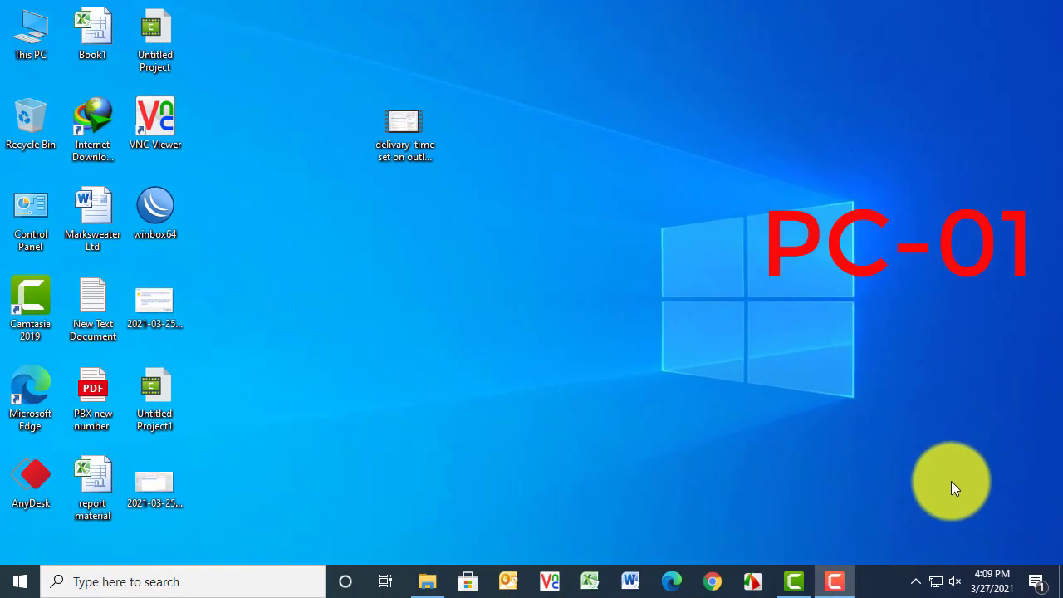
Step: On PC-01, open the network computer \\192.168.1.56 and connect to its shared Canon LBP3300 printer
{"action": "key", "text": "super+r"}
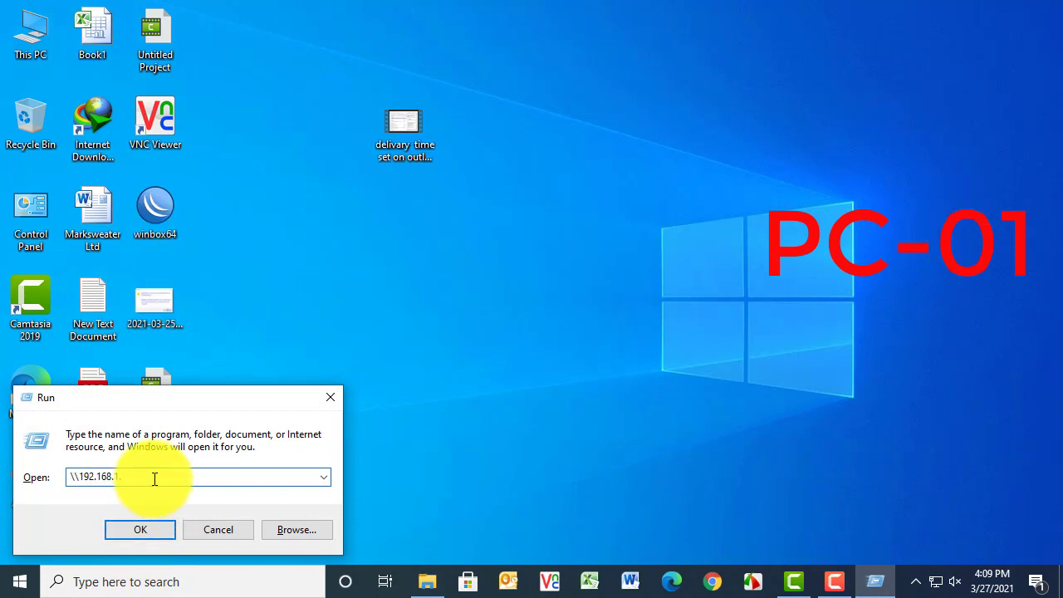
{"action": "key", "text": "Return"}
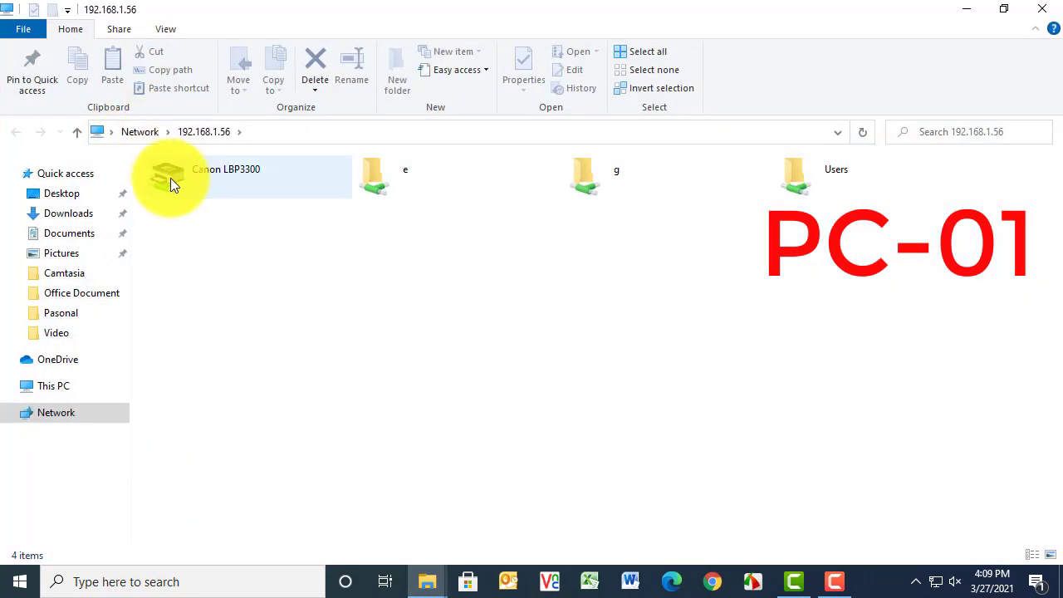
{"action": "double_click", "coordinate": [175, 177]}
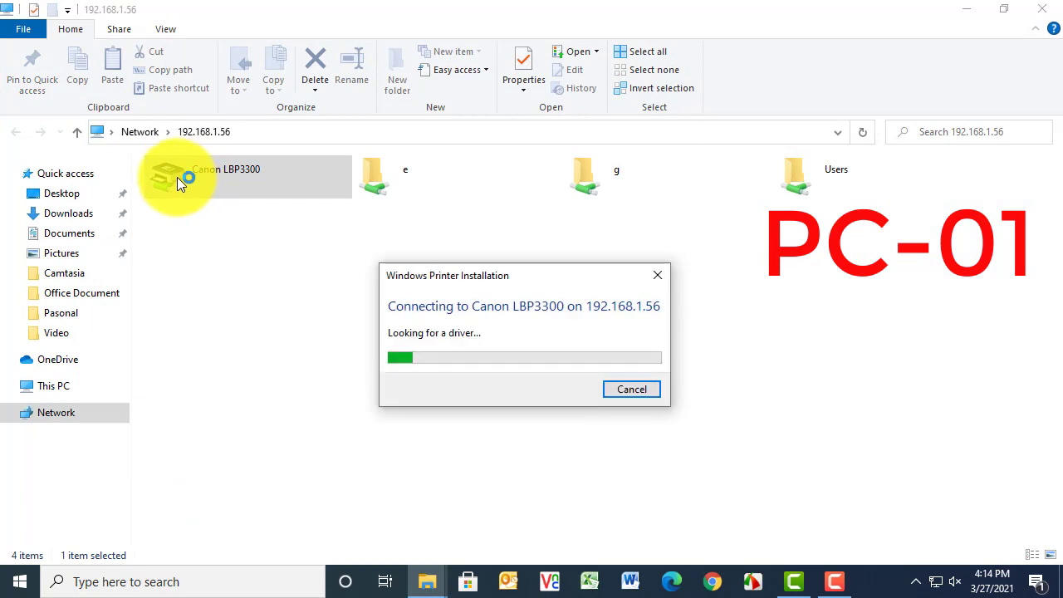